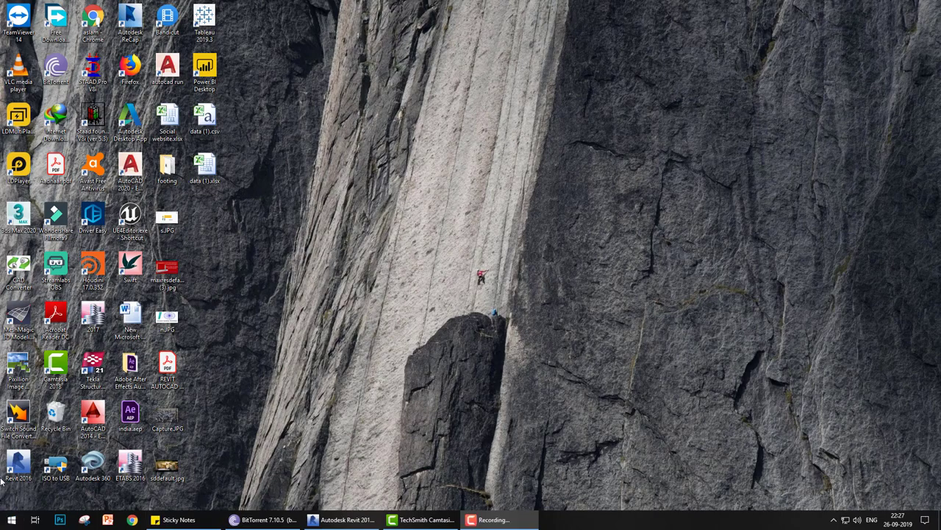
Restore the running Autodesk Revit 2016 window from the taskbar to show its Recent Files page
left_click(309, 523)
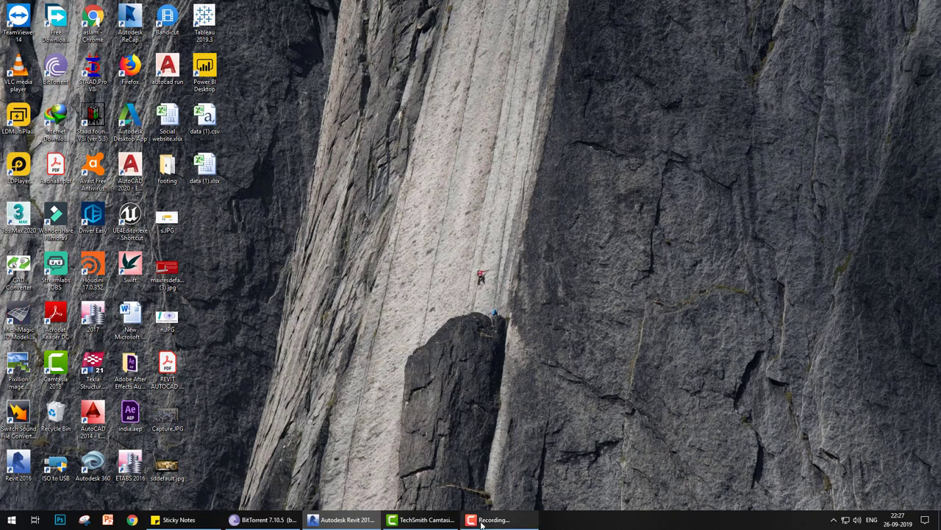
mouse_move(342, 520)
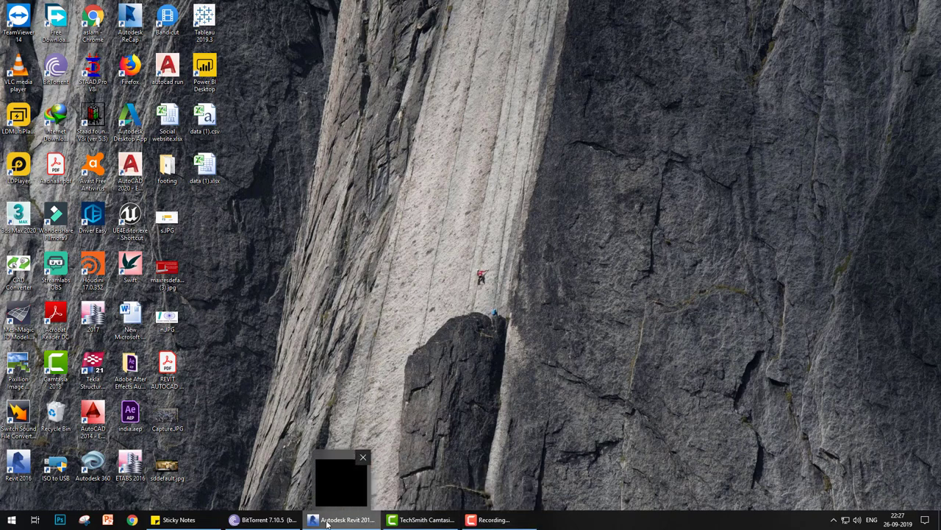
left_click(337, 464)
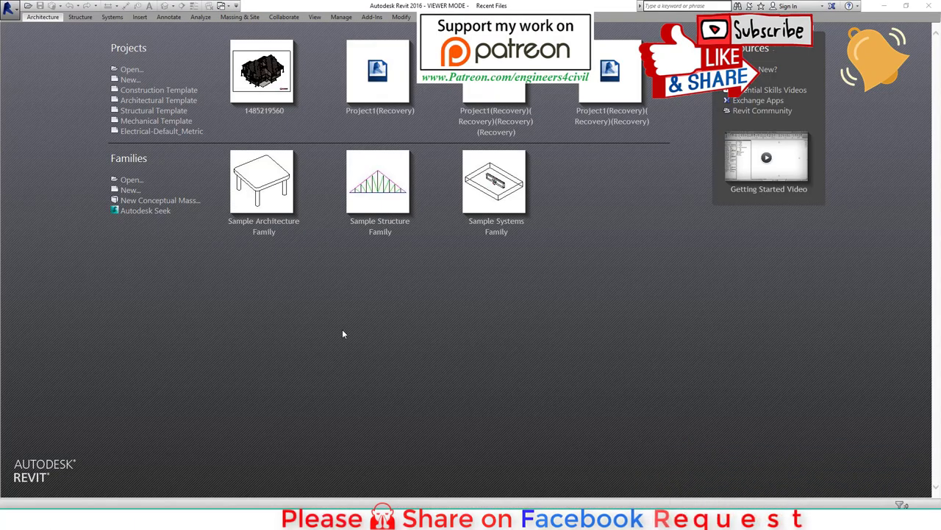
Create a new family from the Metric Furniture.rft template
left_click(130, 190)
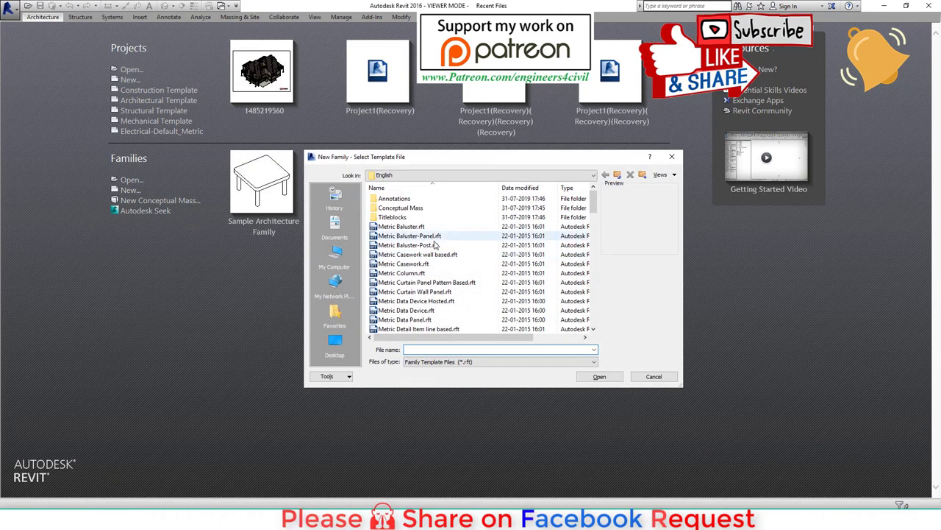
scroll(435, 245, "down", 4)
left_click(413, 277)
scroll(413, 288, "down", 3)
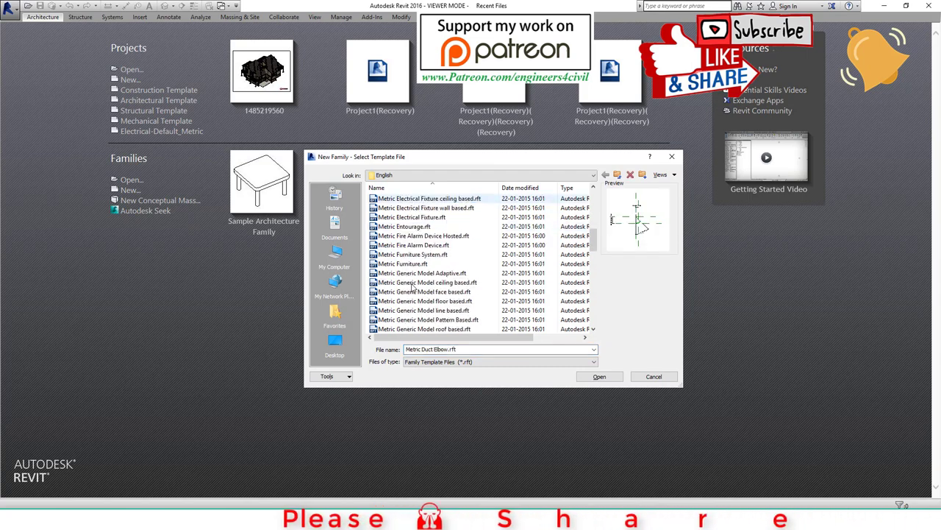
scroll(412, 287, "down", 10)
scroll(416, 295, "up", 3)
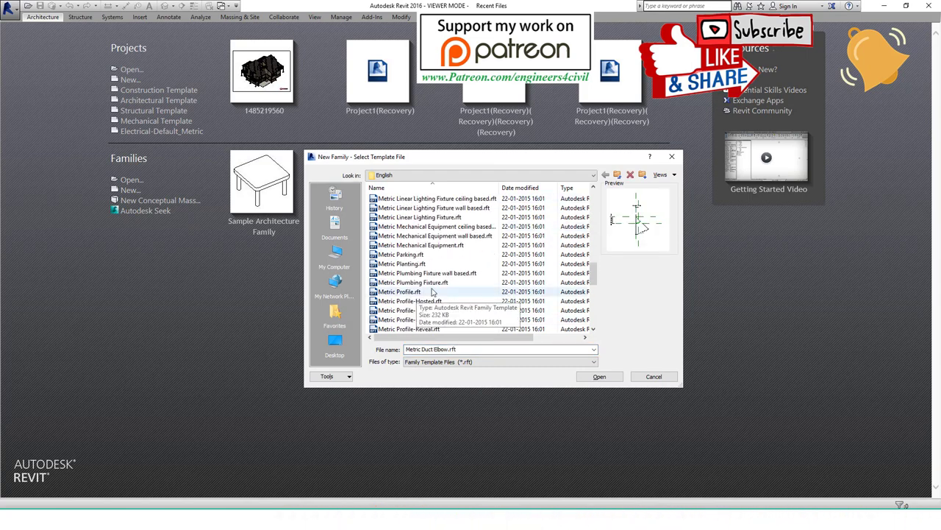
scroll(437, 297, "down", 2)
scroll(434, 296, "down", 3)
scroll(430, 295, "down", 1)
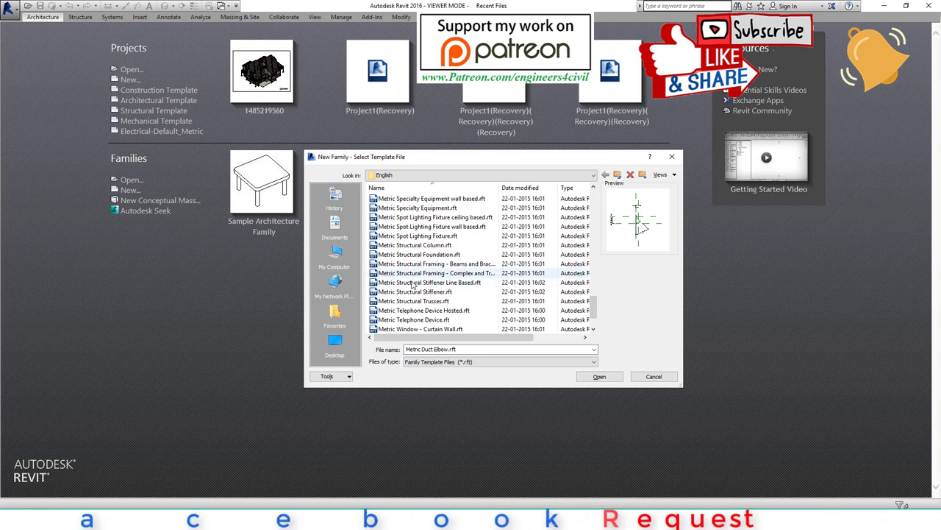
scroll(423, 292, "down", 2)
scroll(423, 292, "up", 4)
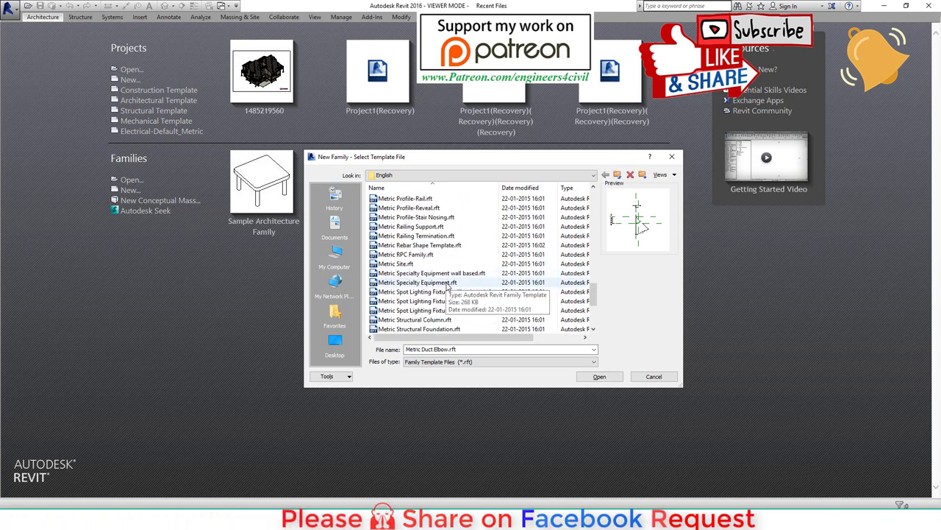
scroll(446, 286, "down", 1)
scroll(446, 286, "down", 2)
scroll(445, 286, "up", 3)
scroll(447, 287, "up", 4)
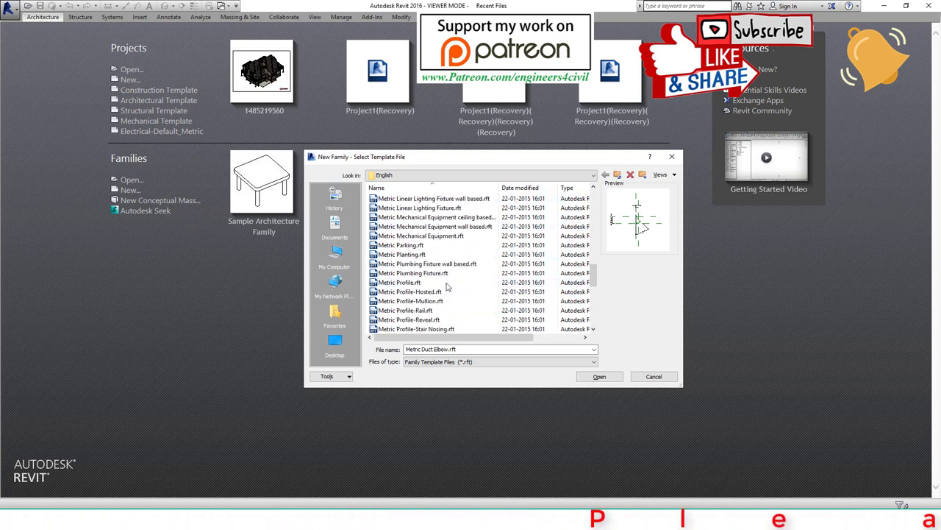
scroll(446, 286, "up", 1)
scroll(445, 286, "up", 3)
scroll(446, 286, "up", 2)
scroll(445, 286, "up", 2)
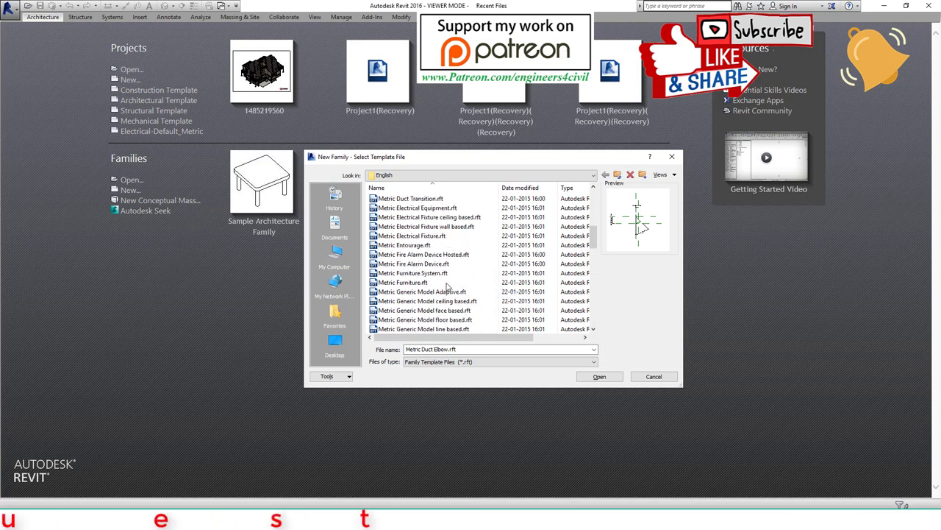
scroll(446, 286, "up", 1)
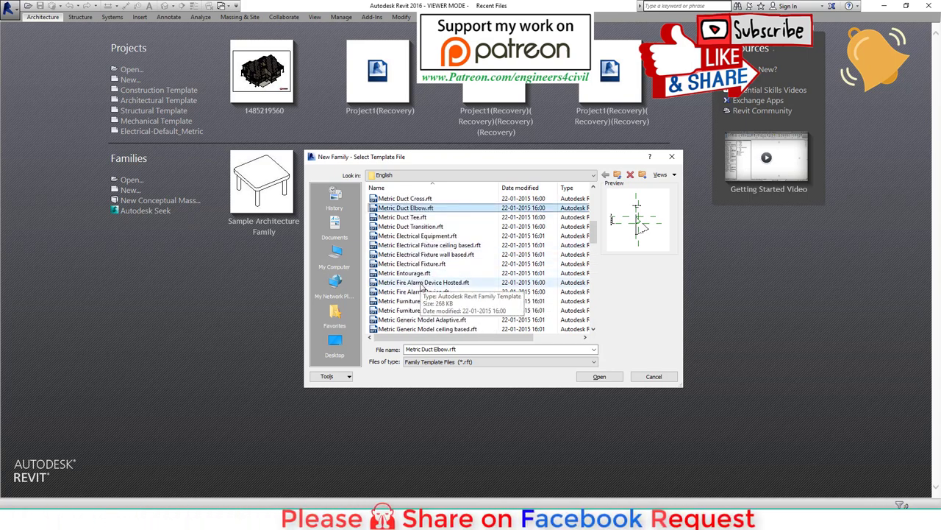
left_click(412, 309)
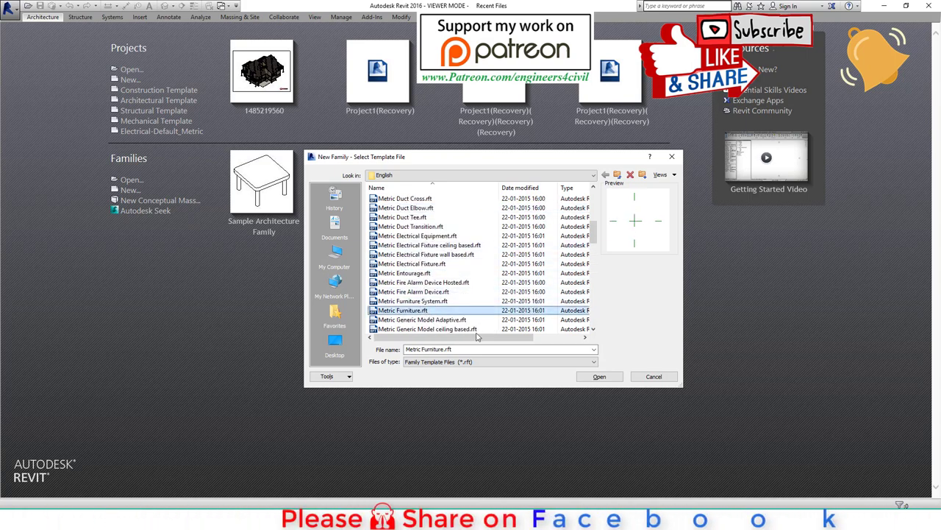
left_click(599, 376)
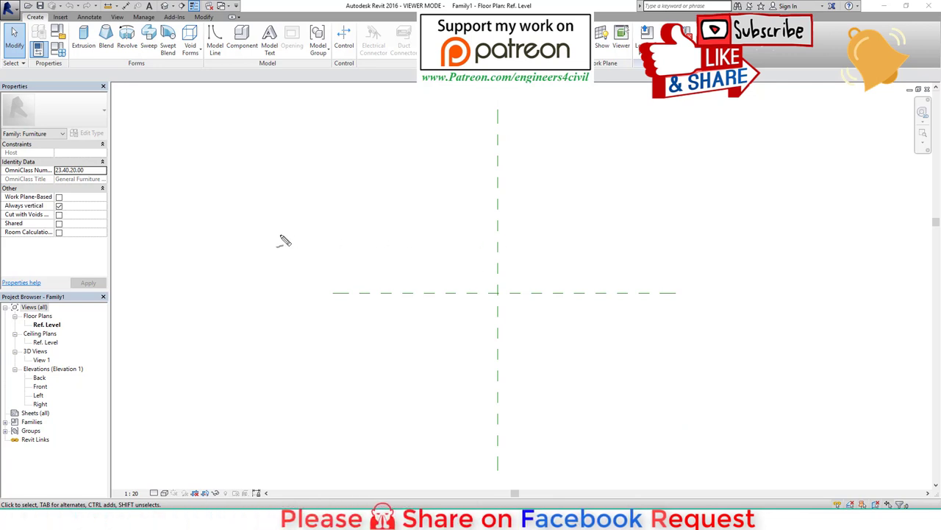
mouse_move(609, 271)
left_mouse_down()
mouse_move(521, 330)
mouse_move(273, 321)
mouse_move(319, 203)
left_mouse_up()
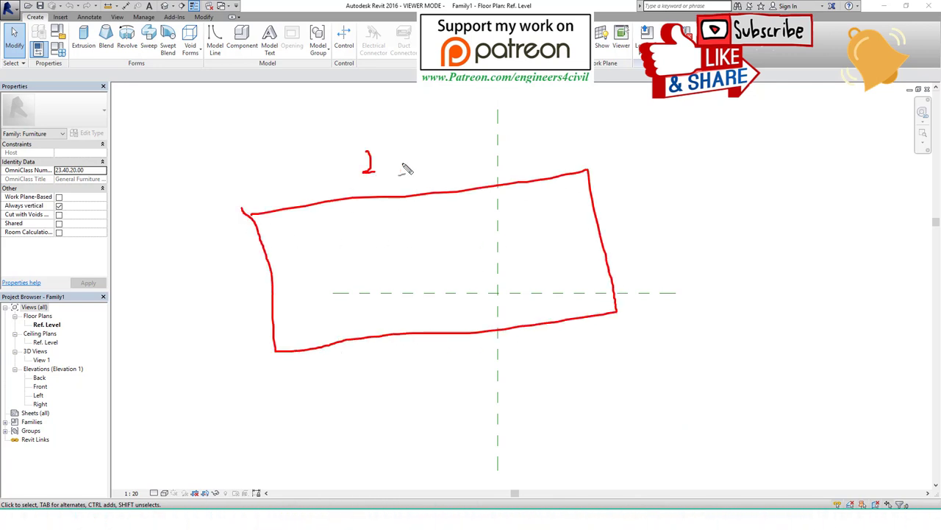
left_click_drag(611, 167, 635, 250)
left_click_drag(637, 235, 655, 252)
key("Escape")
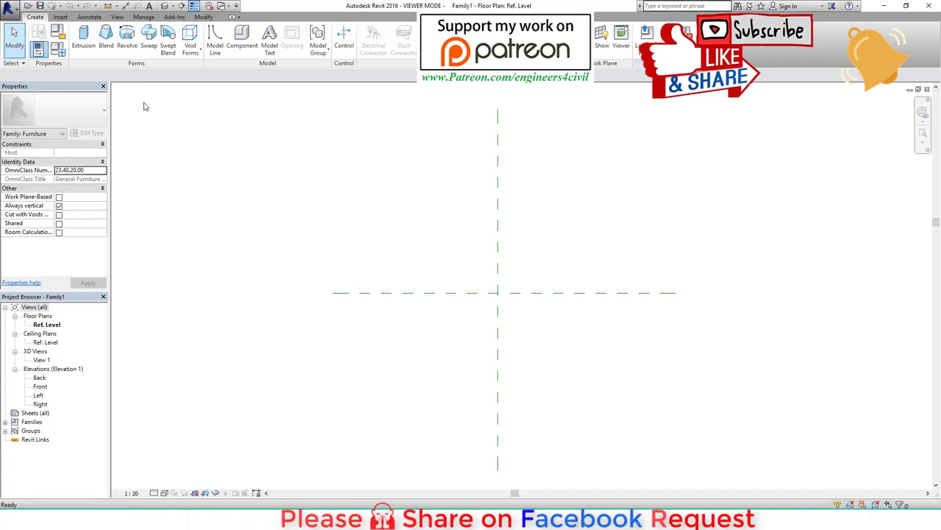
With UN, set length units to Meters, rounded to 2 decimal places, with the m symbol
key("u")
key("n")
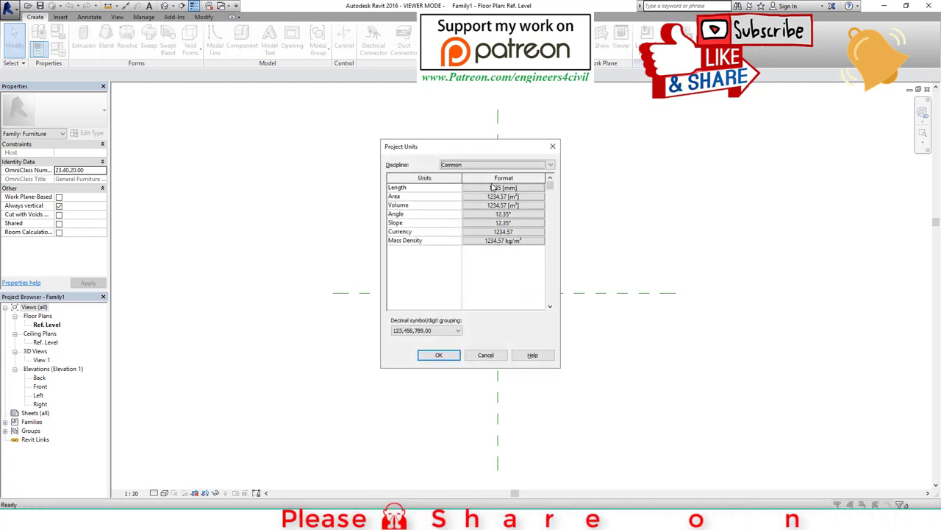
left_click(514, 214)
left_click(509, 207)
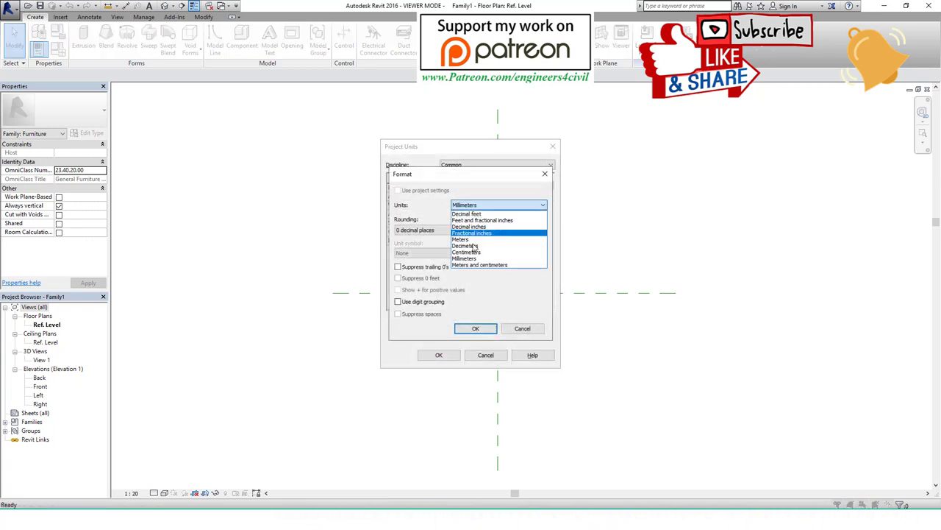
left_click(468, 241)
left_click(426, 229)
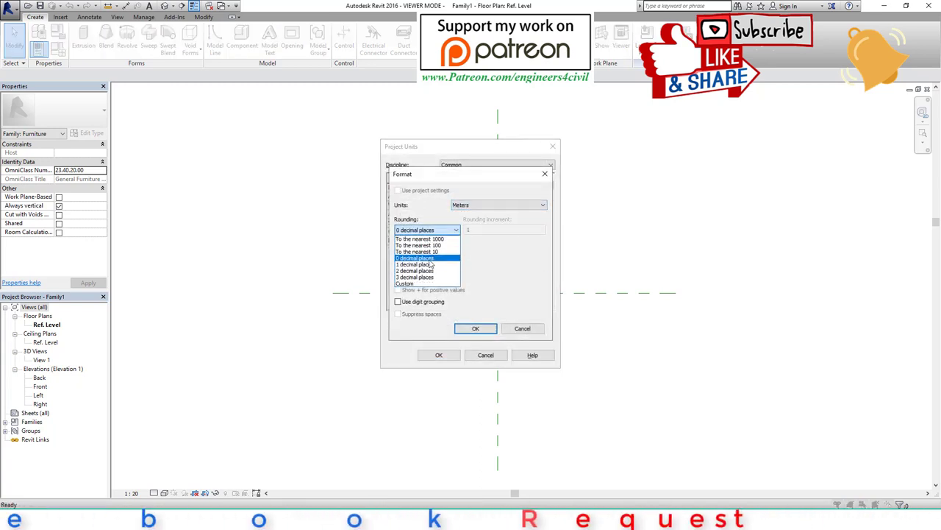
left_click(433, 253)
left_click(433, 254)
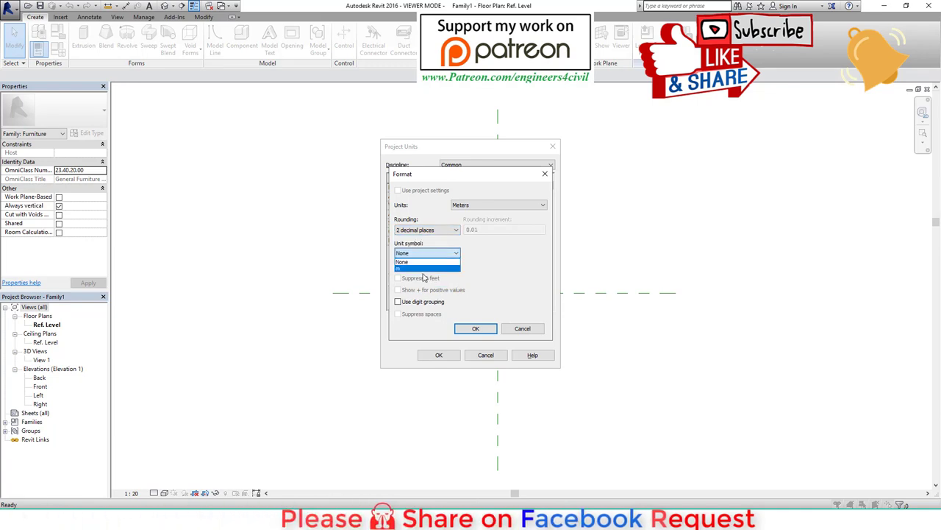
left_click(475, 330)
left_click(439, 355)
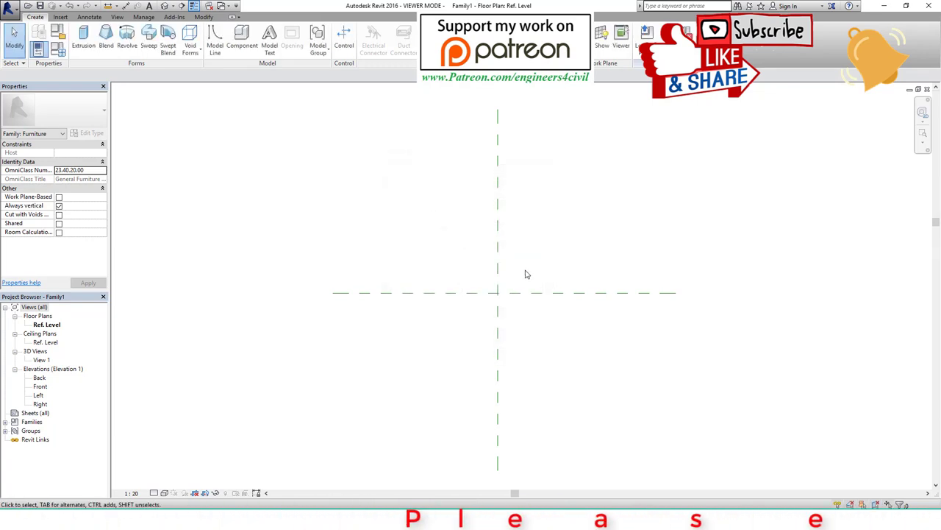
With Pick Lines, offset reference planes 1 m either side of centre and 0.5 m above and below
key("r")
key("p")
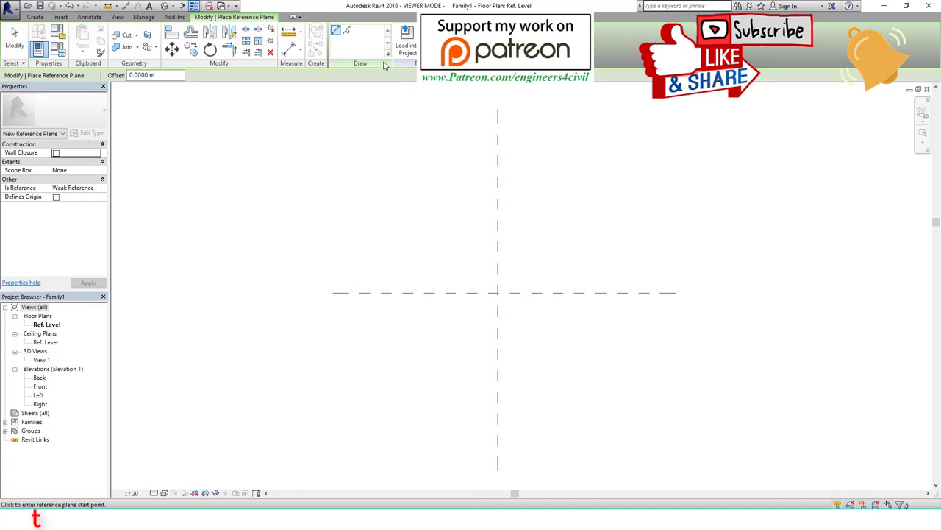
left_click(347, 30)
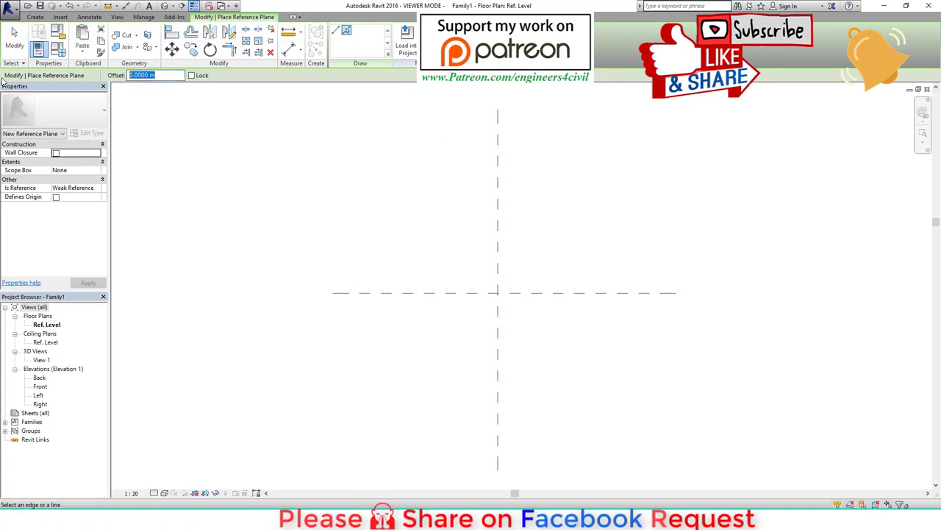
left_click(500, 213)
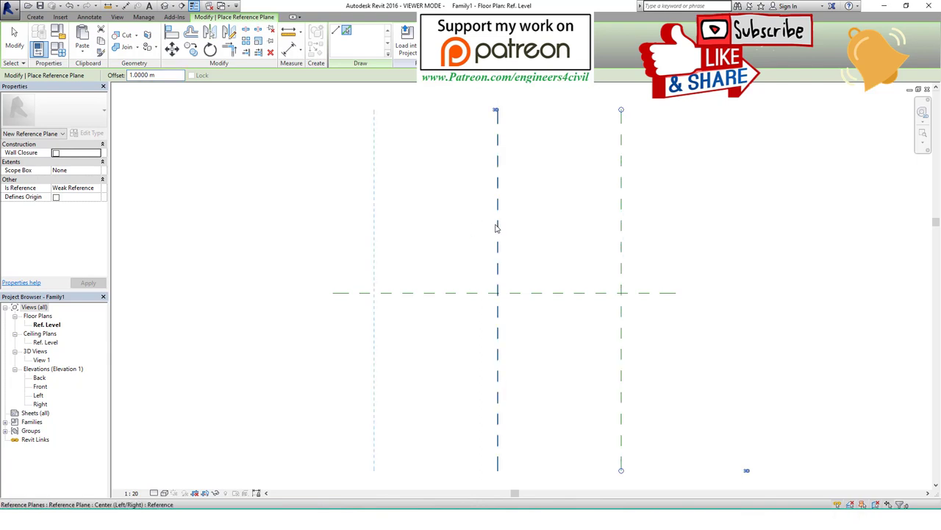
type("0.5")
key("Return")
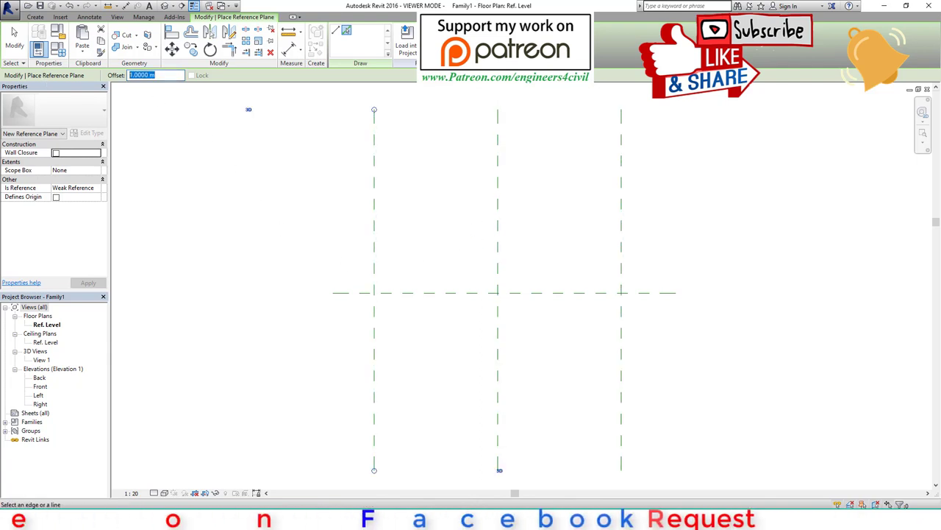
left_click(409, 294)
left_click(406, 295)
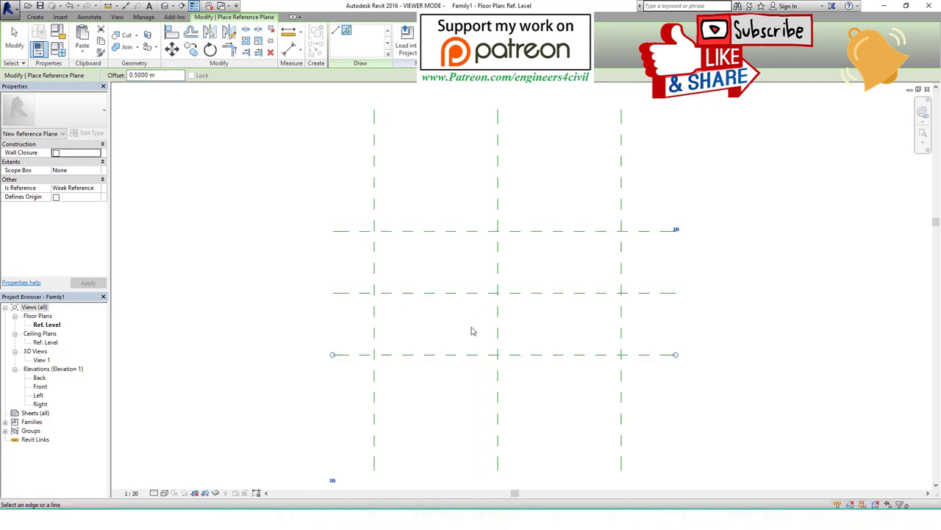
key("Escape")
key("Escape")
Attempt a Ctrl+S save and dismiss the viewer-mode notice and File not saved message
key("ctrl+s")
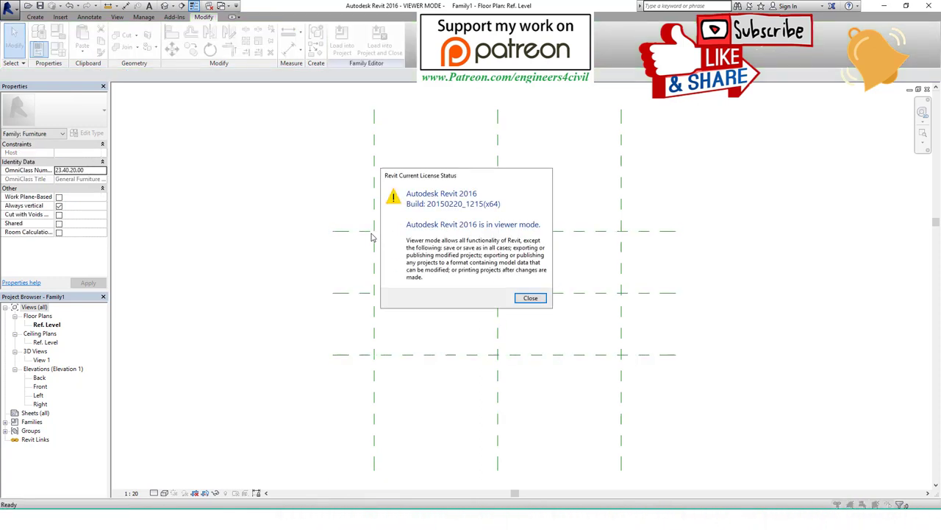
left_click(528, 296)
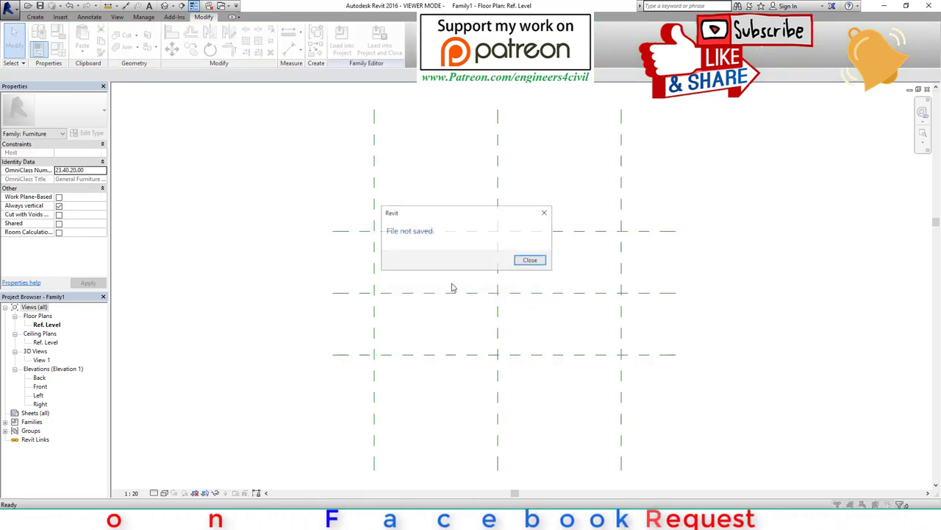
left_click(526, 262)
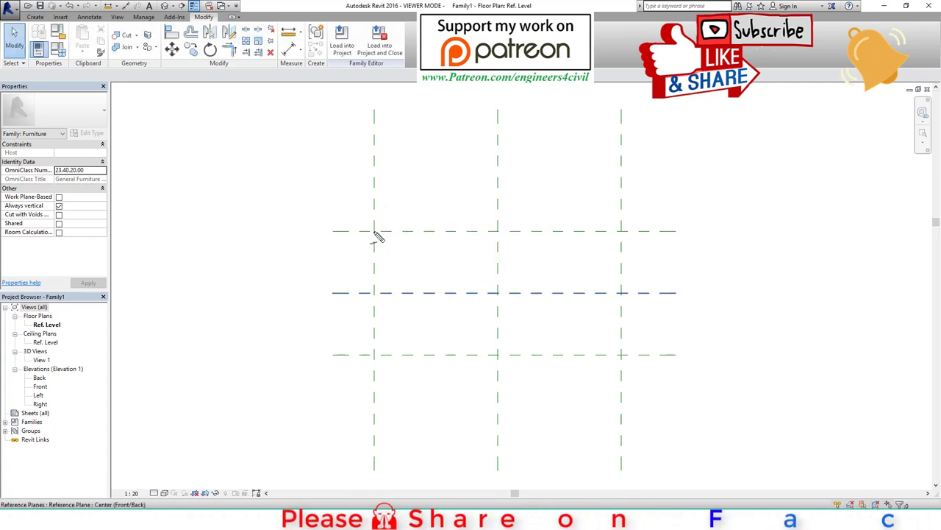
Drag across the reference-plane grid, cancel it, and return to Modify
left_click_drag(374, 231, 629, 364)
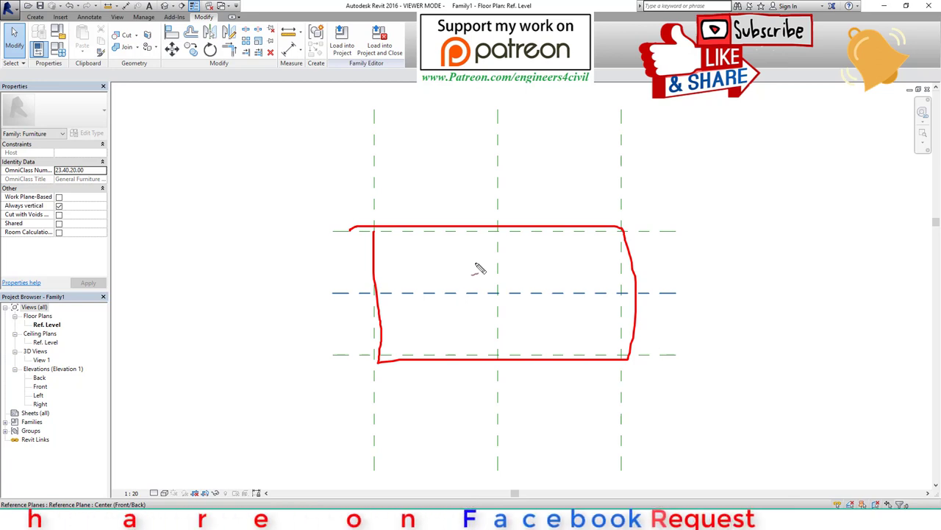
key("Escape")
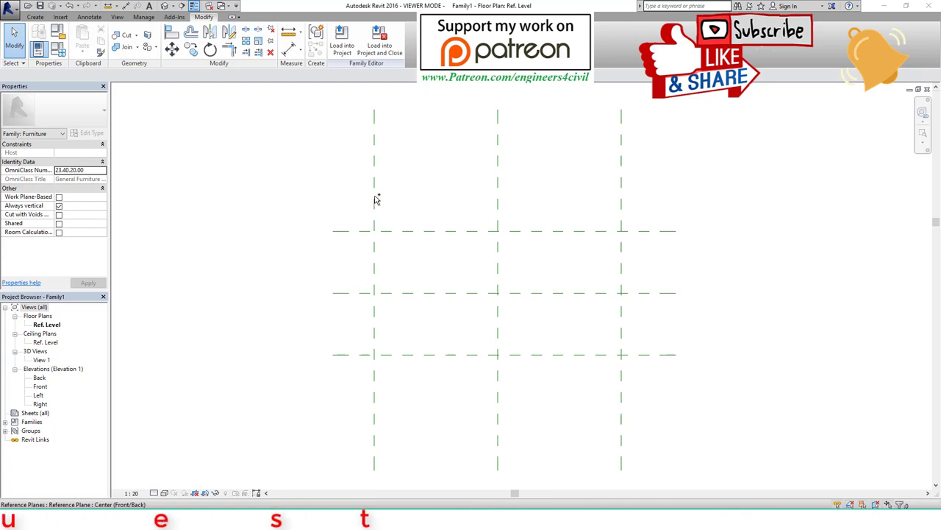
left_click(22, 46)
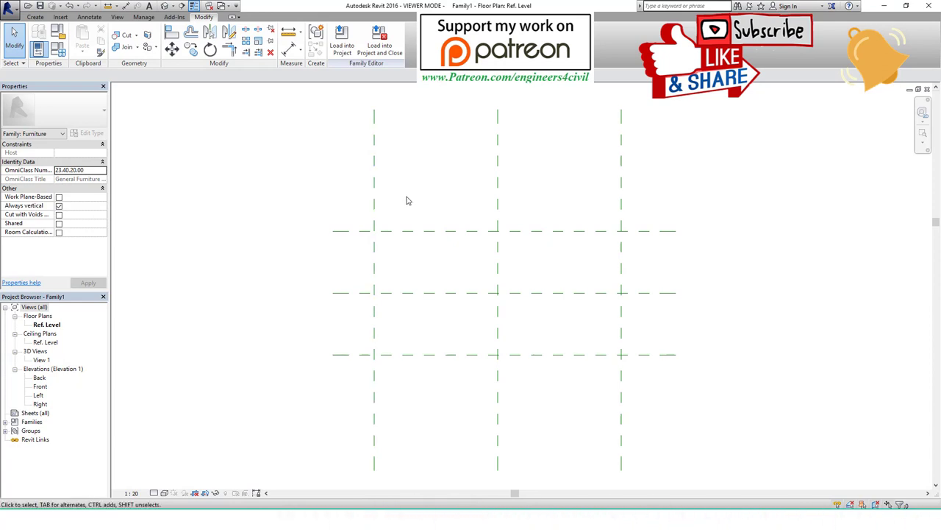
Add aligned dimensions: 1.00 m spans across the vertical planes, 0.50 m spans across the horizontal ones
key("i")
left_click(374, 204)
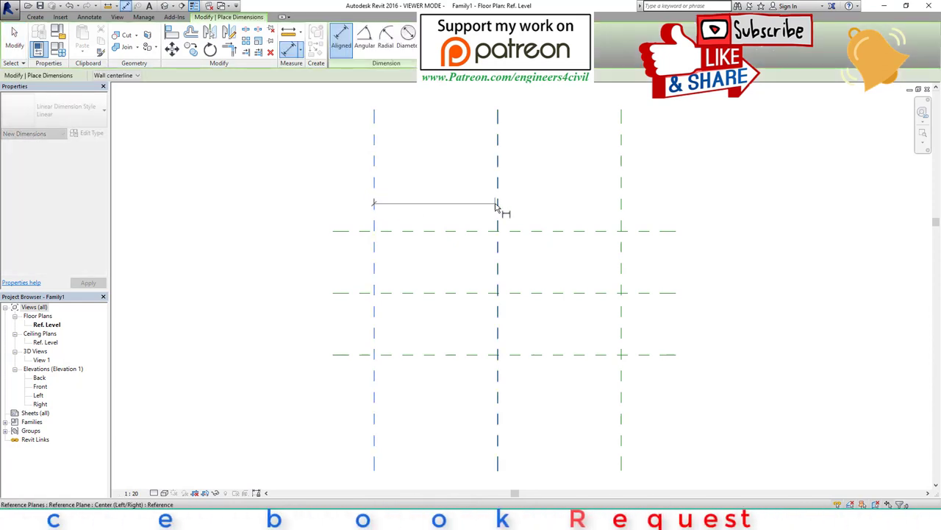
left_click(498, 203)
left_click(623, 209)
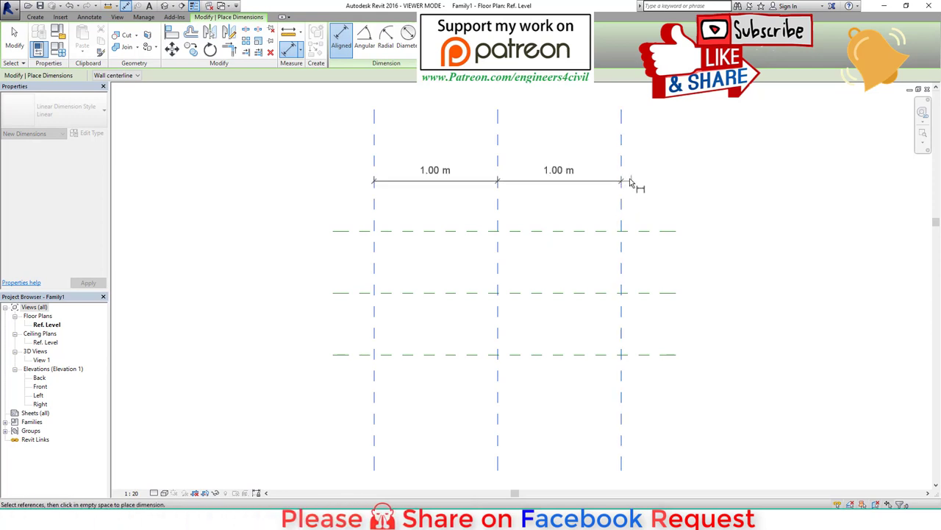
left_click(682, 137)
left_click(342, 231)
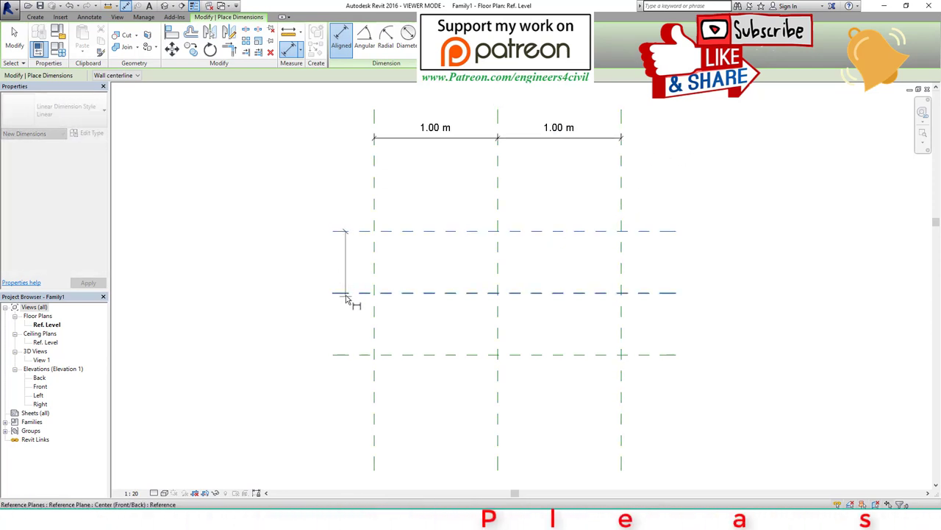
left_click(346, 355)
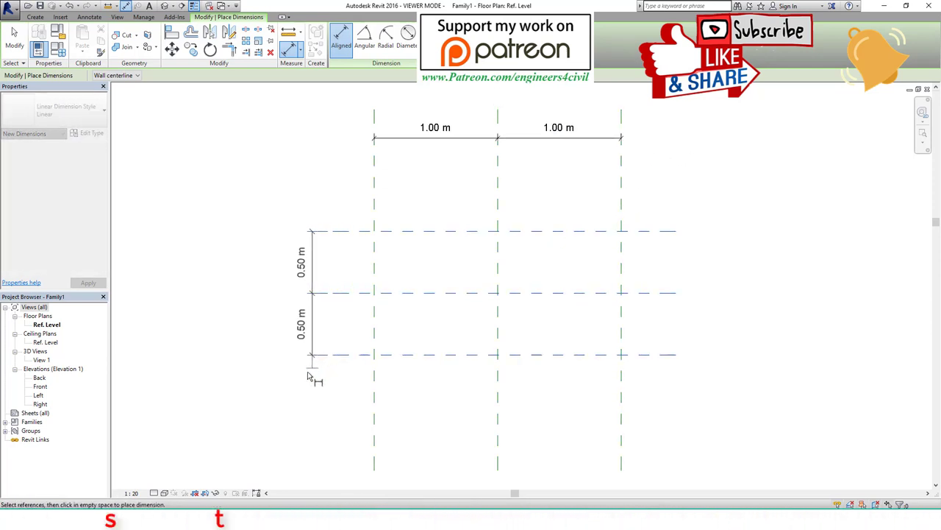
left_click(295, 375)
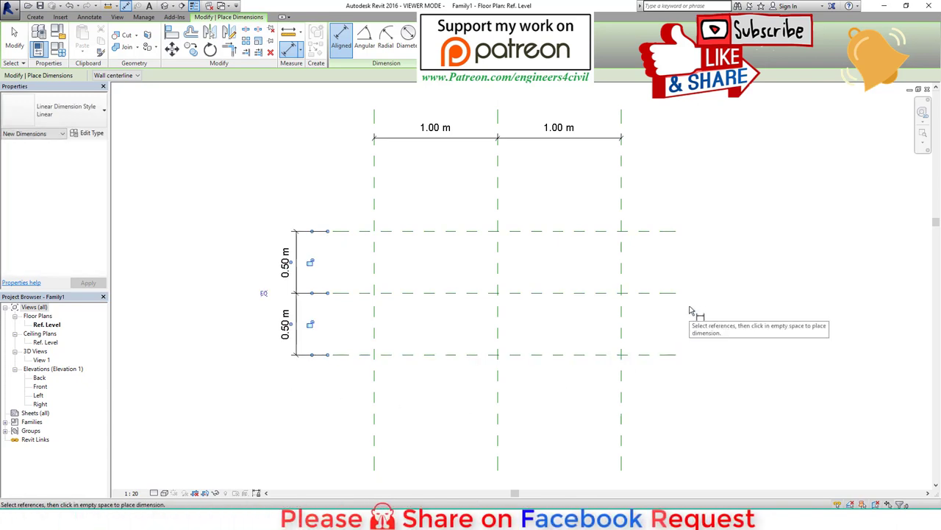
key("Escape")
key("Escape")
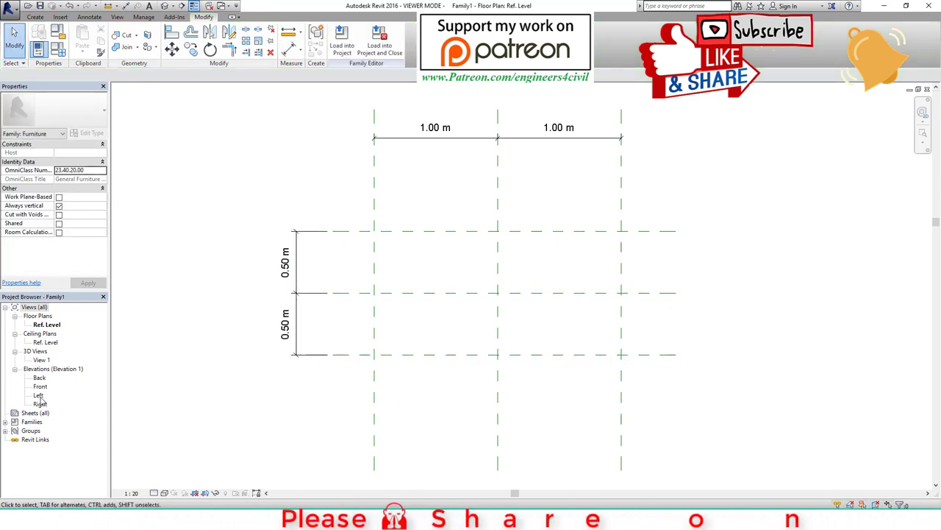
double_click(38, 395)
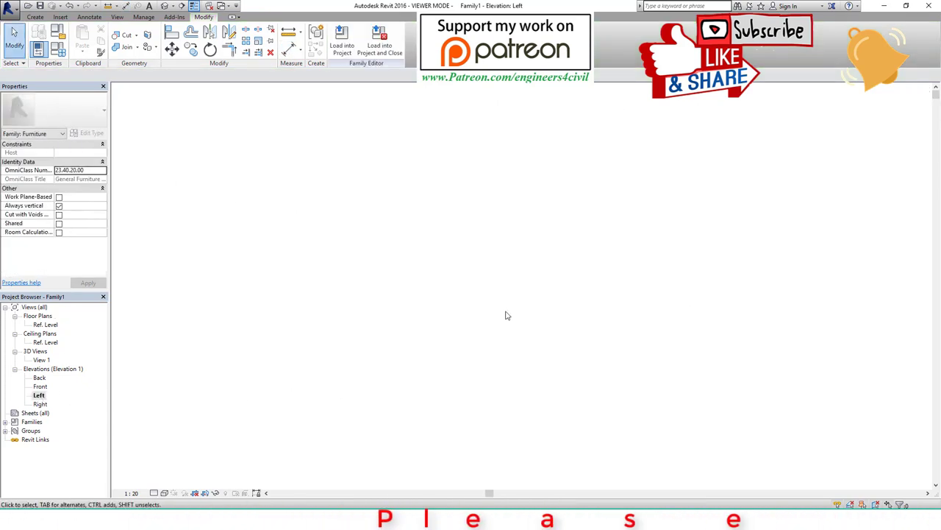
In the Right elevation, add a reference plane 1 m above Ref. Level with Pick Lines
double_click(40, 404)
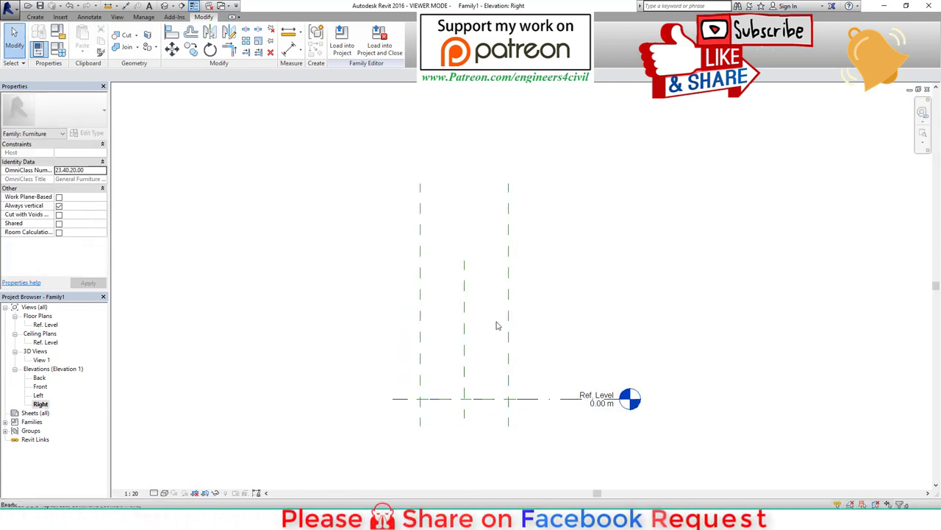
key("d")
key("i")
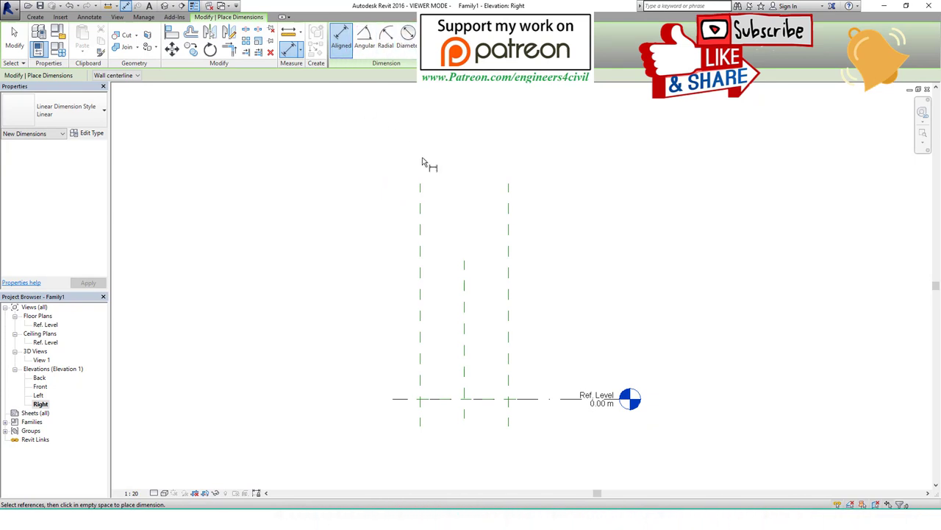
key("Escape")
key("p")
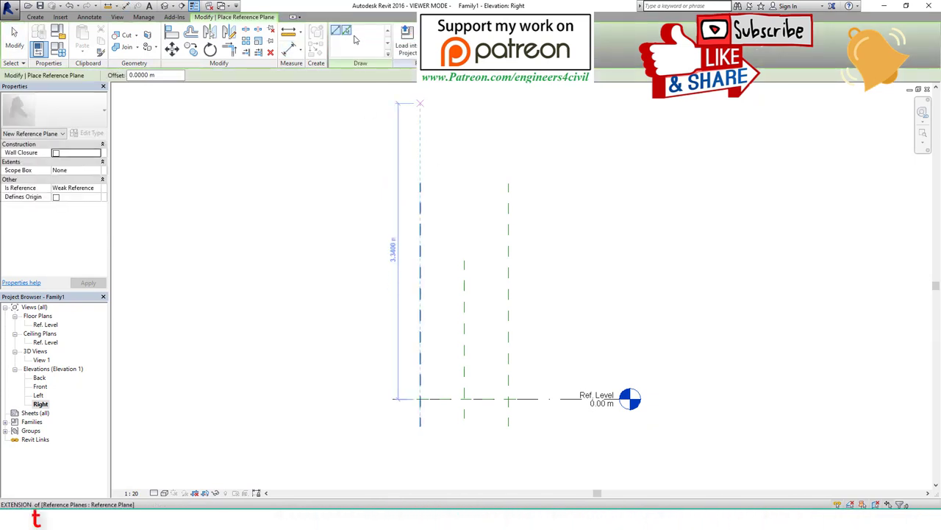
left_click(346, 32)
type("1")
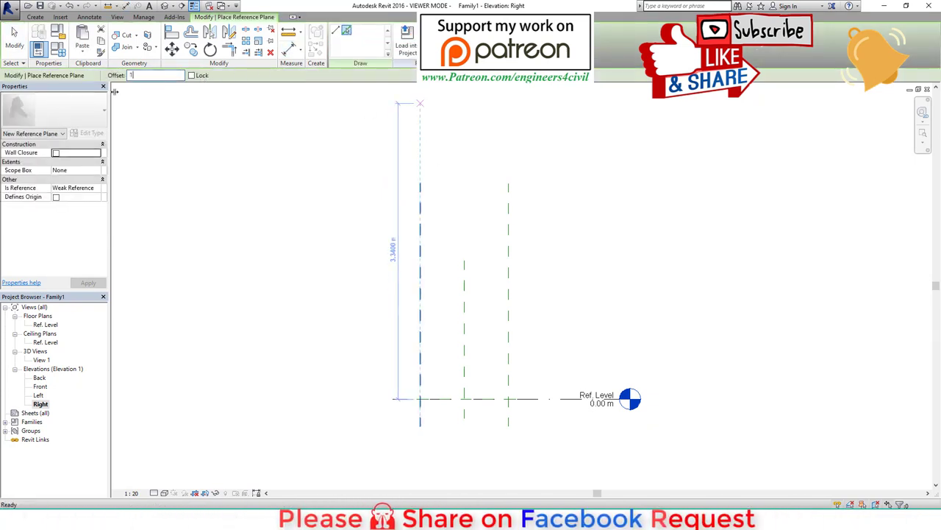
left_click(448, 397)
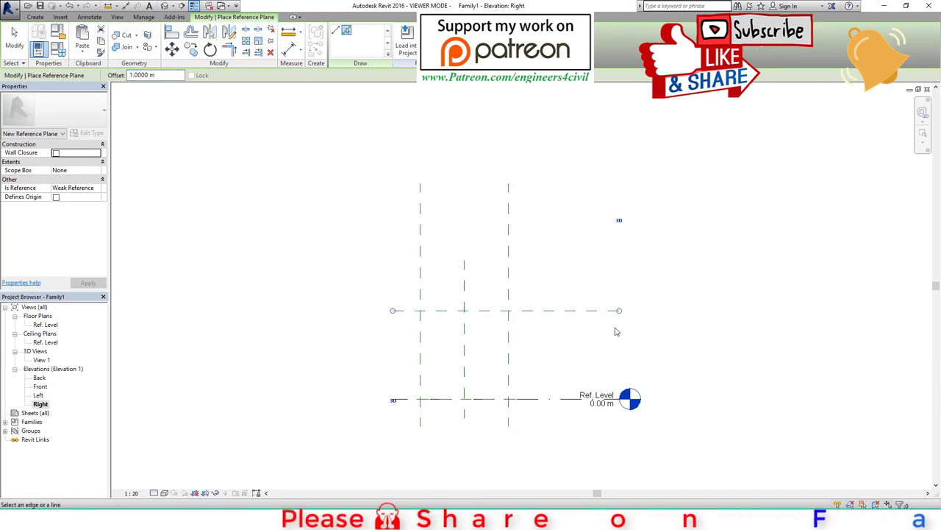
key("Escape")
Name the new horizontal reference plane top
left_click(570, 311)
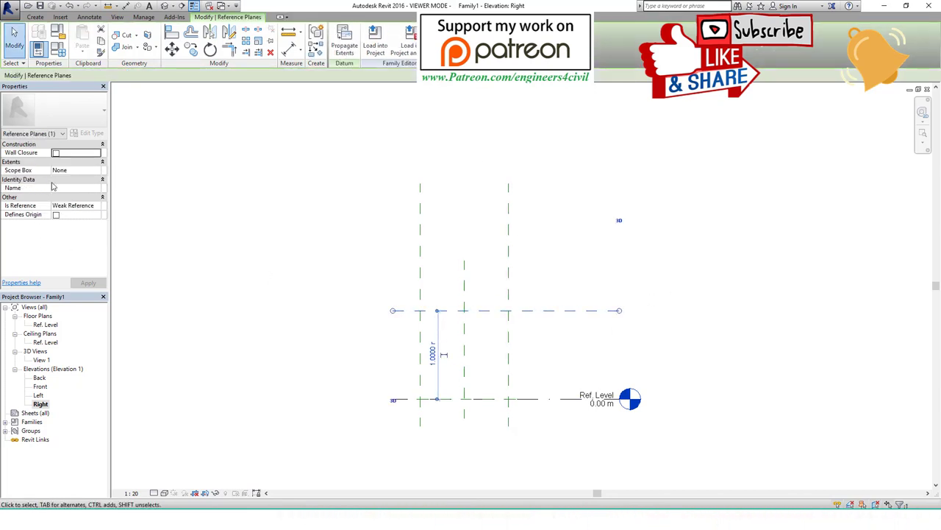
left_click(64, 191)
type("top")
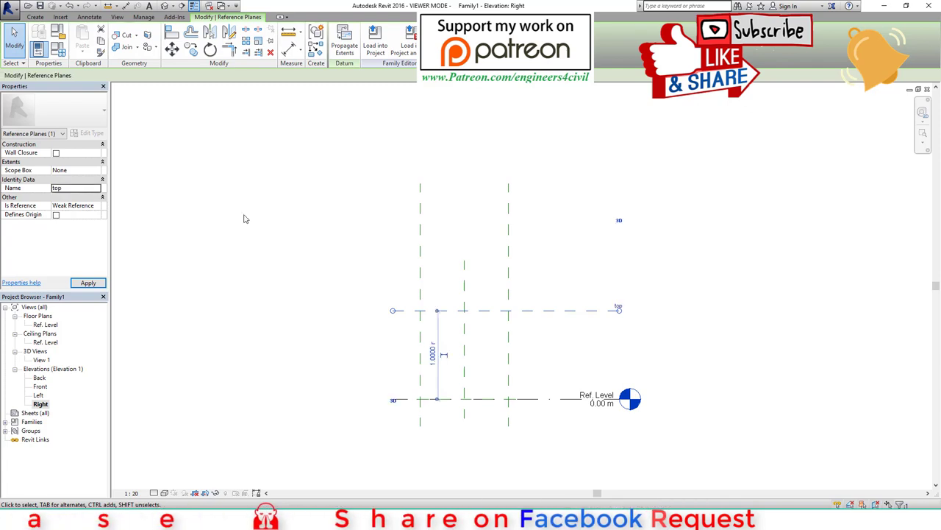
left_click(238, 212)
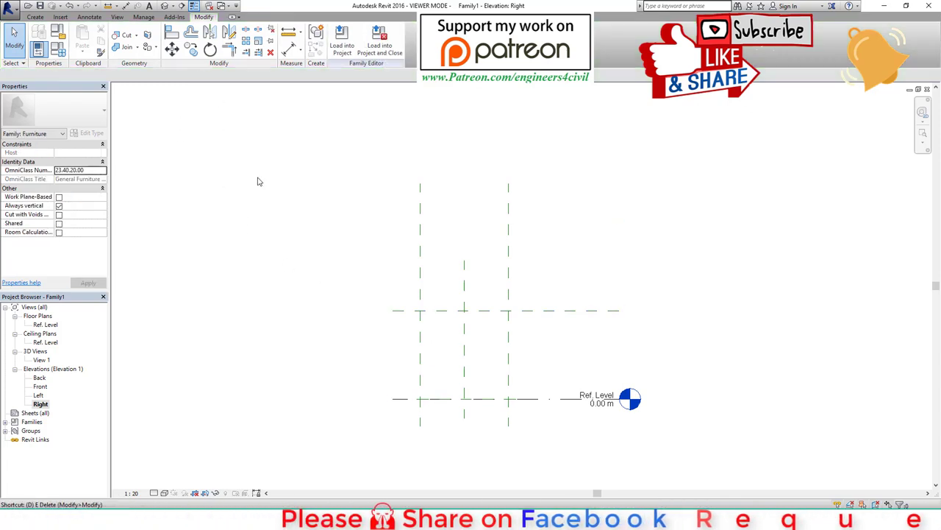
Dimension the top plane 1.00 m above Ref. Level
key("d")
key("i")
left_click(400, 312)
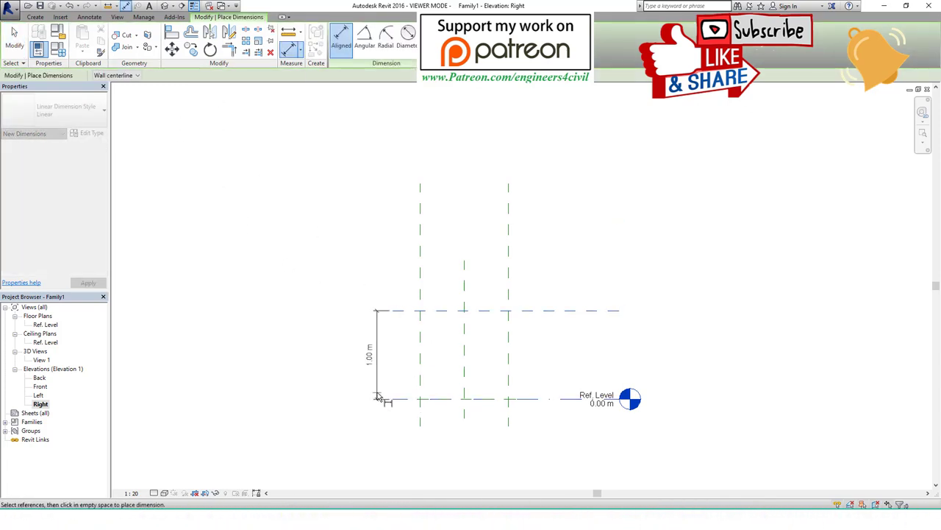
left_click(379, 397)
key("Escape")
key("Escape")
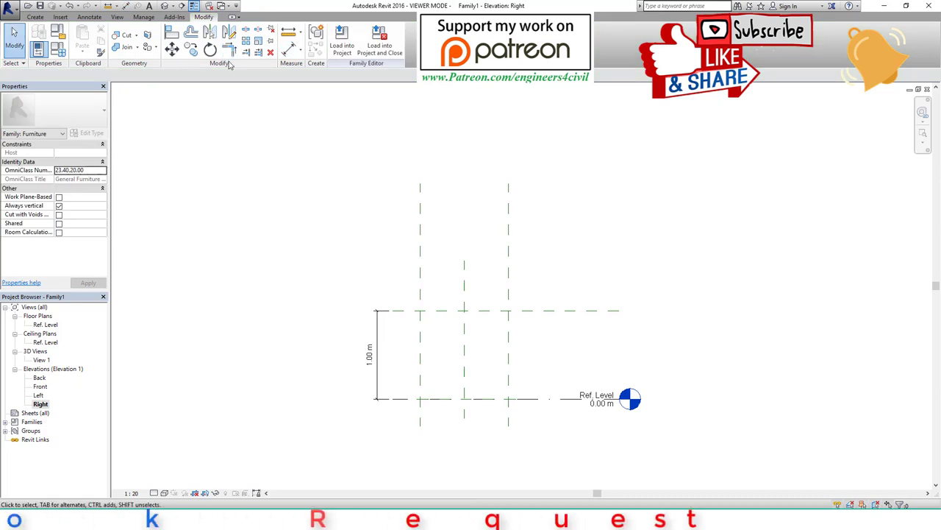
In the Ref. Level plan, start a solid extrusion on work plane Reference Plane : top
double_click(56, 325)
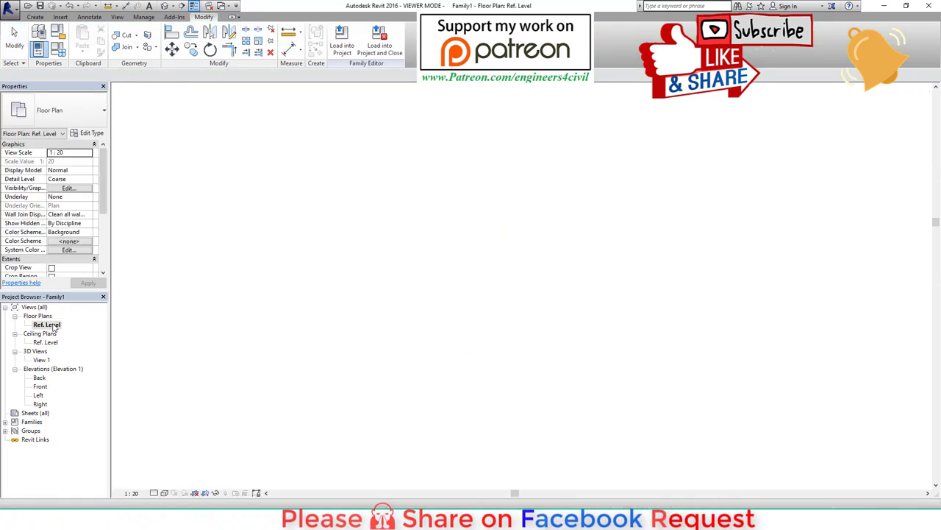
left_click(45, 18)
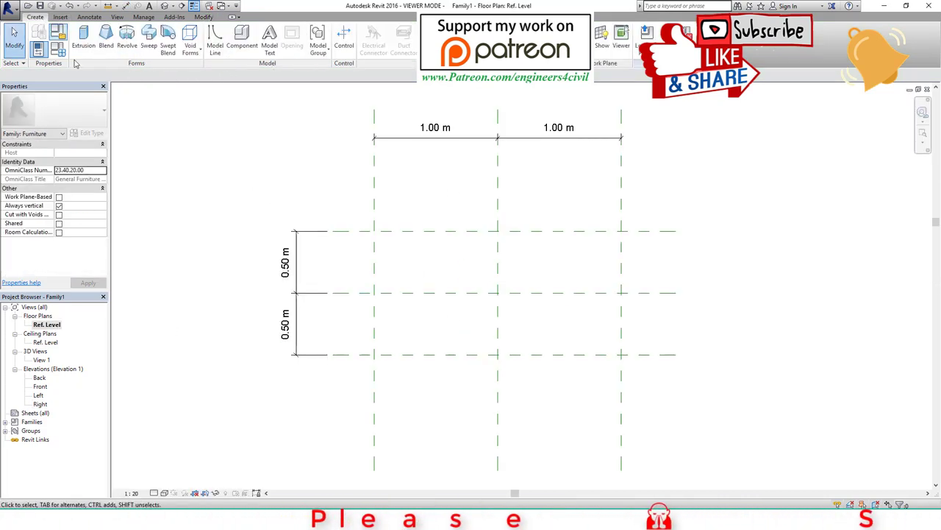
left_click(84, 43)
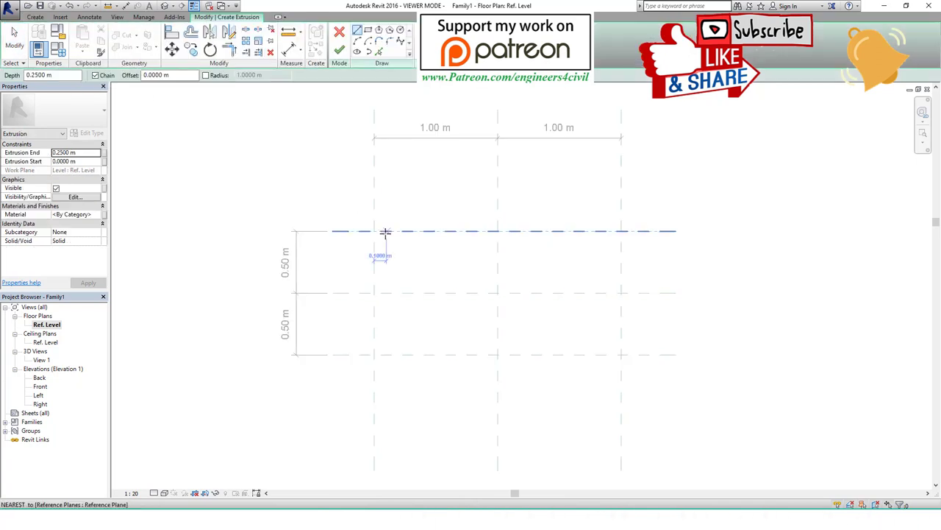
left_click(374, 231)
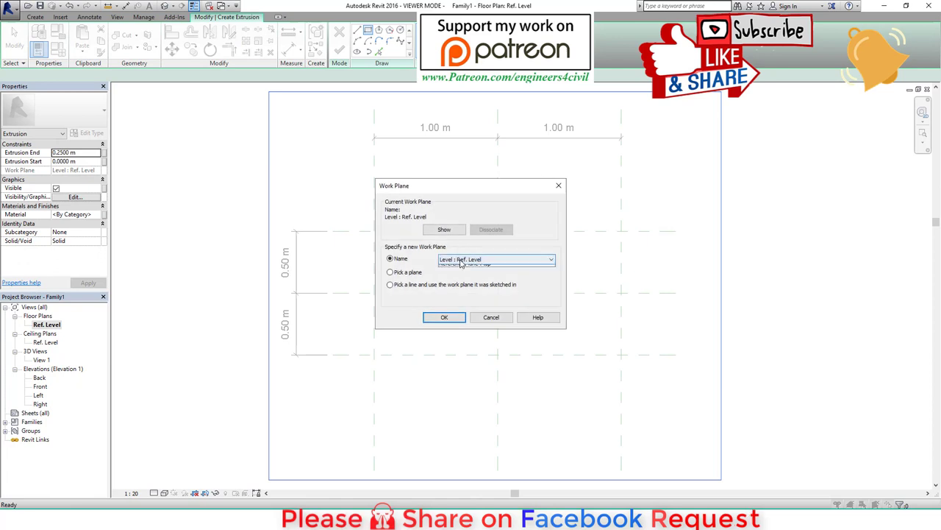
left_click(497, 259)
left_click(469, 296)
left_click(444, 317)
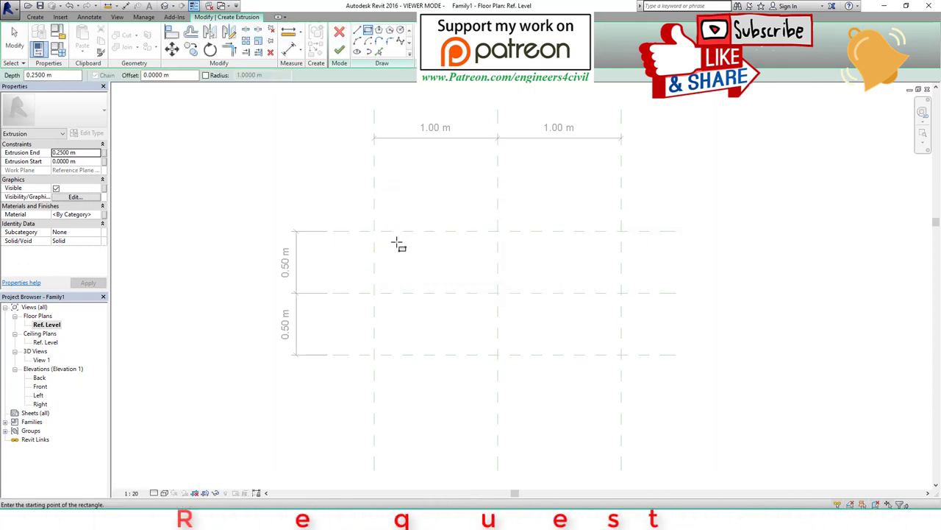
Sketch the 2 m × 1 m rectangle between the plane intersections and finish the extrusion
left_click(374, 230)
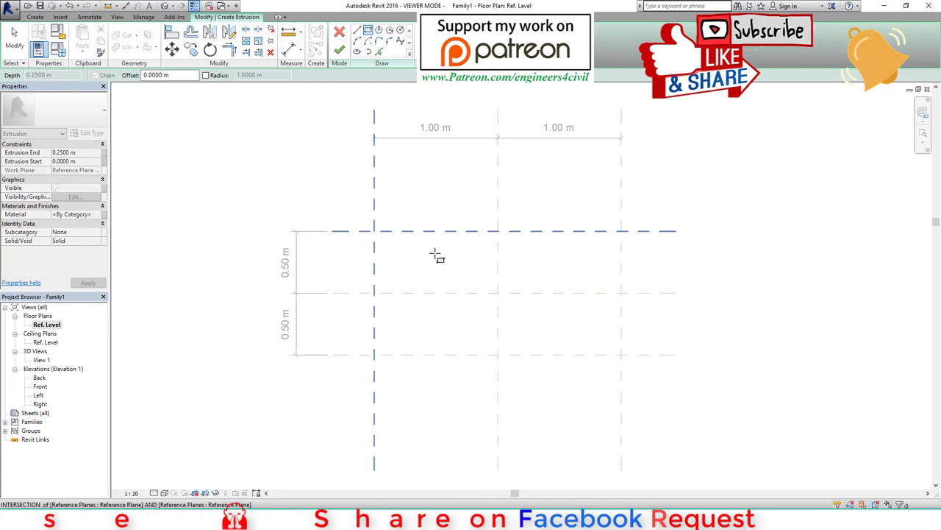
left_click(622, 355)
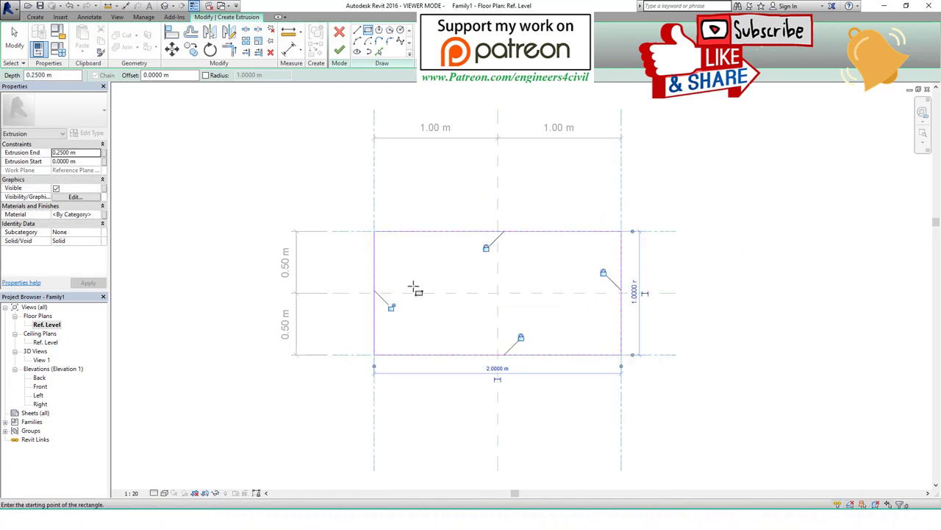
left_click(339, 50)
In the Right elevation, set the extrusion's Extrusion End to -0.1 m, then view it in 3D
double_click(39, 404)
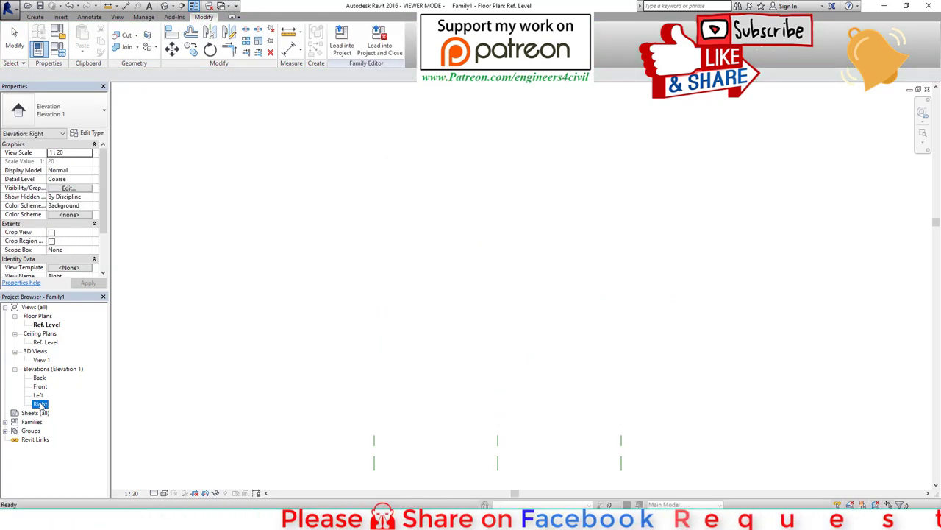
scroll(491, 290, "up", 1)
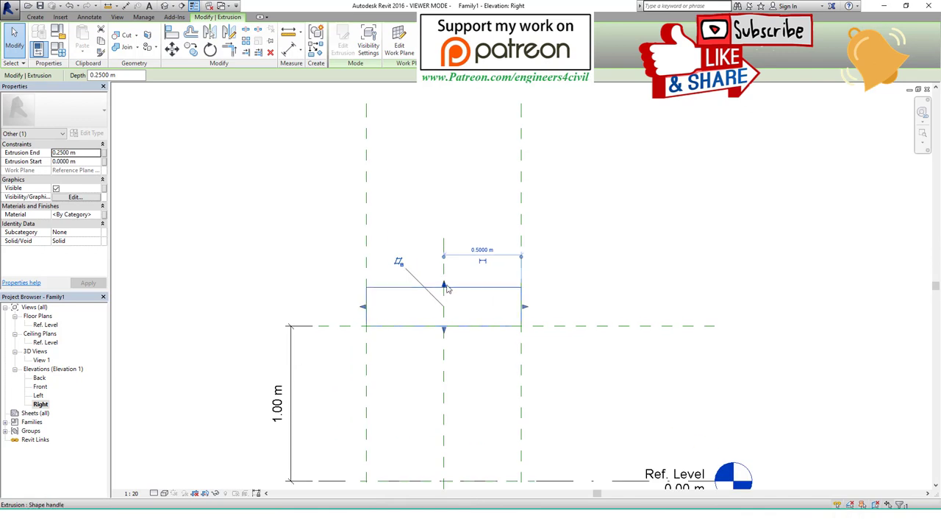
left_click_drag(444, 288, 444, 284)
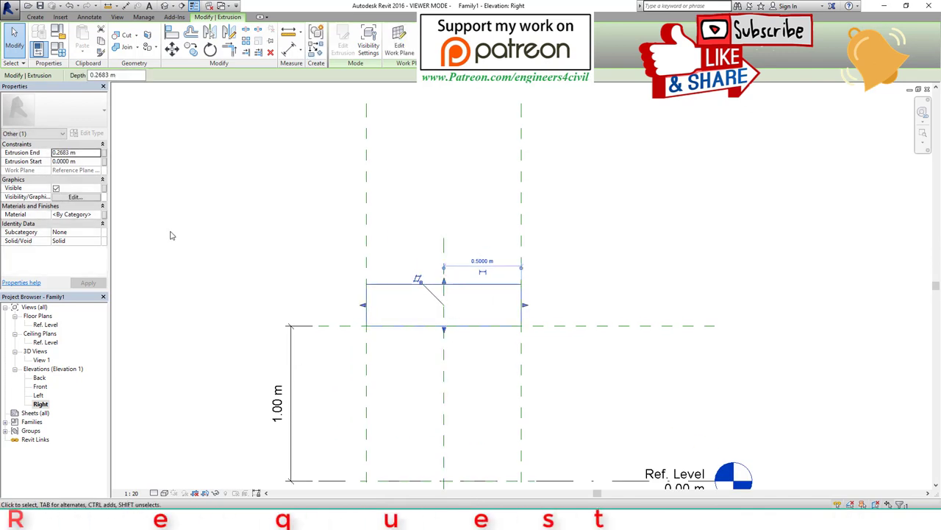
left_click(78, 152)
type("-0")
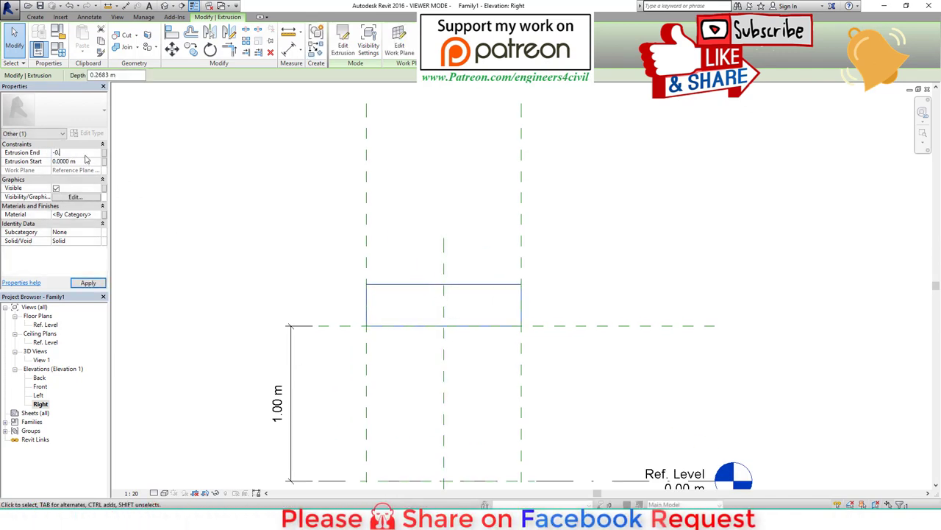
type(".1")
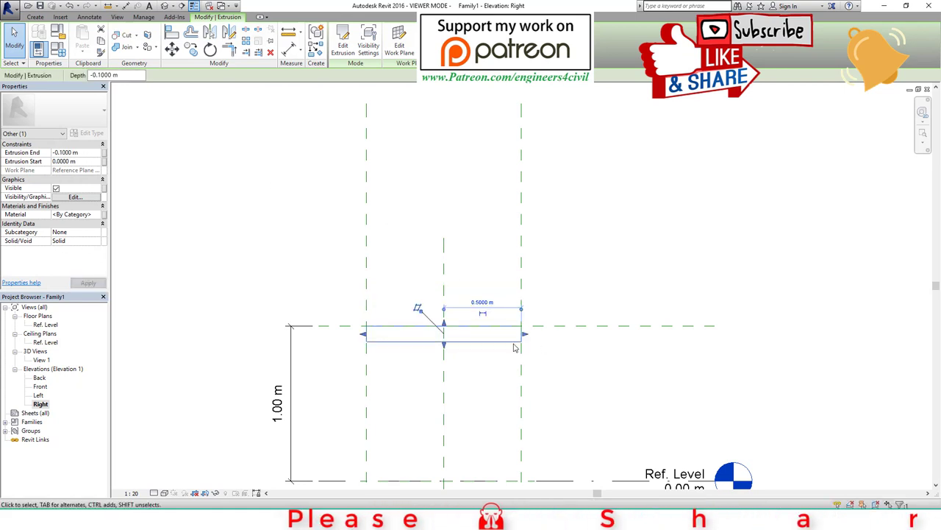
left_click(601, 358)
left_click(166, 7)
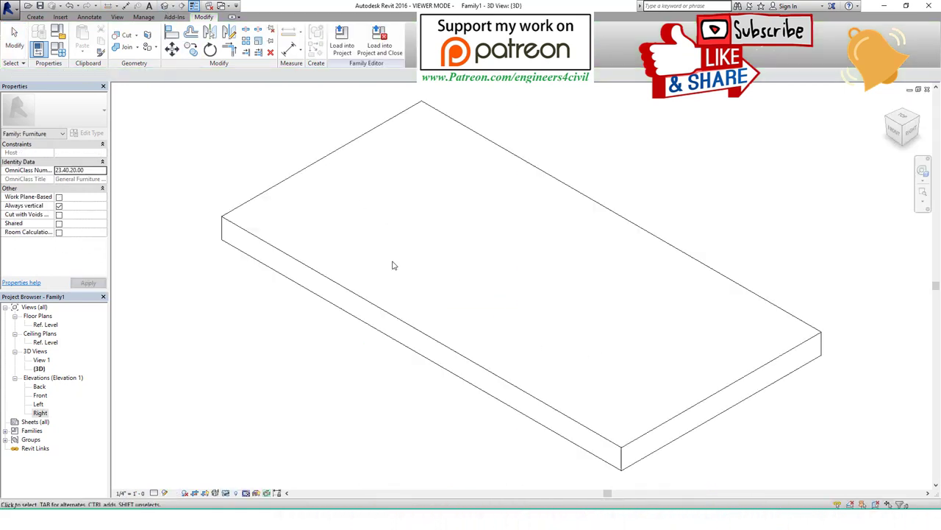
Reopen the Ref. Level floor plan from the Project Browser and click in the drawing area
double_click(45, 324)
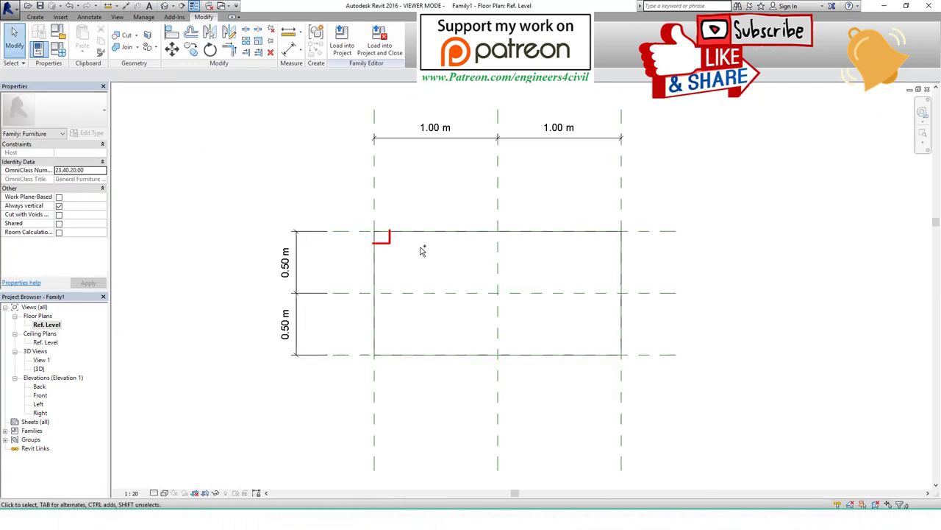
left_click(374, 349)
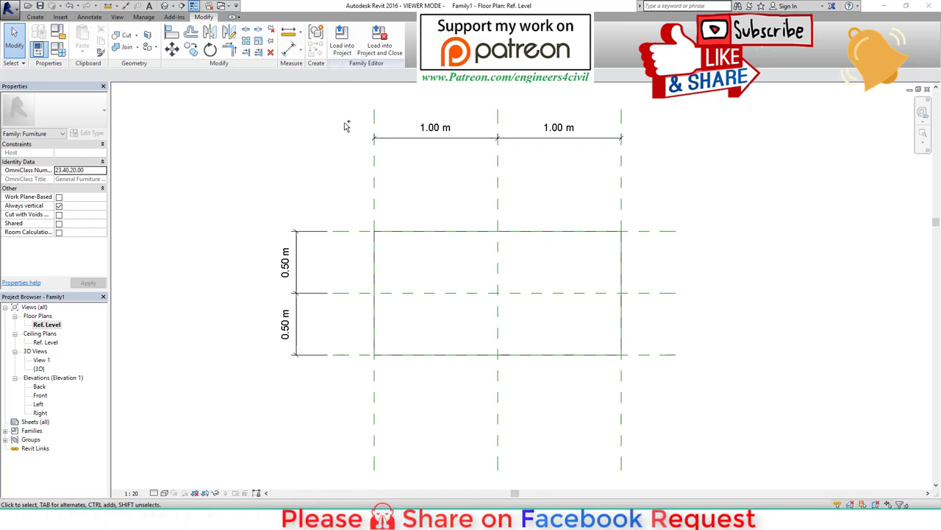
Add reference planes offset 0.05 m inside each edge of the table outline using RP
key("r")
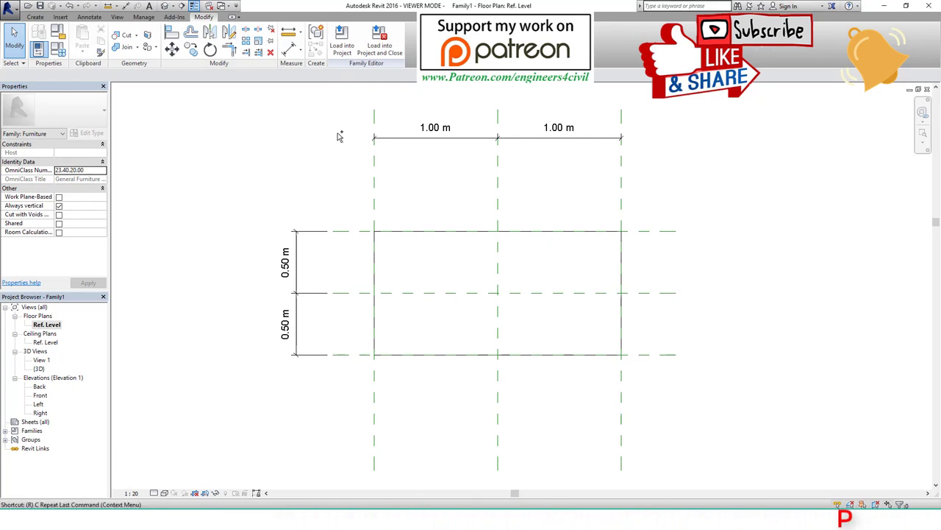
key("p")
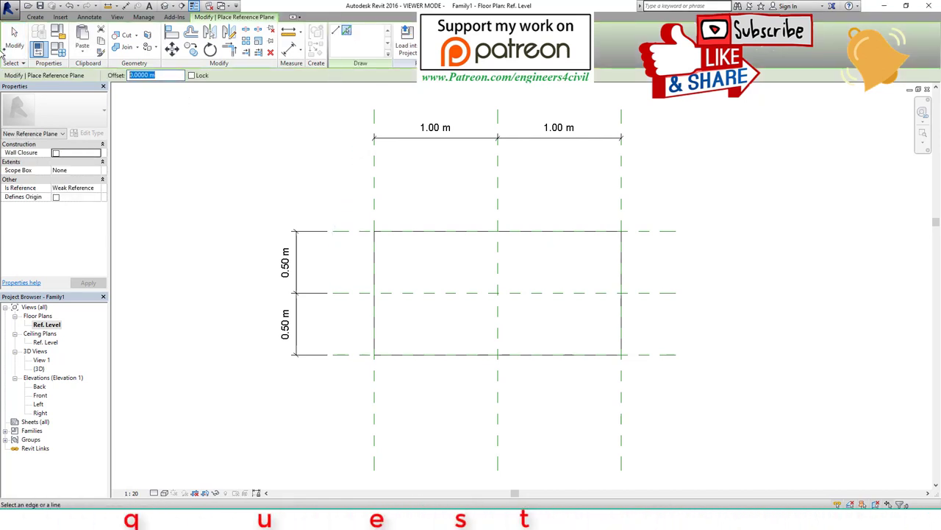
type("0.05")
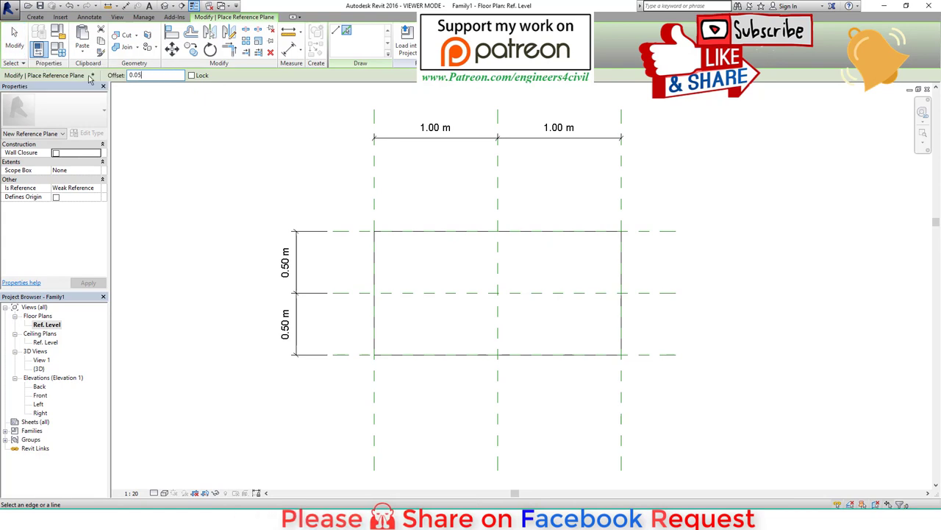
left_click(375, 196)
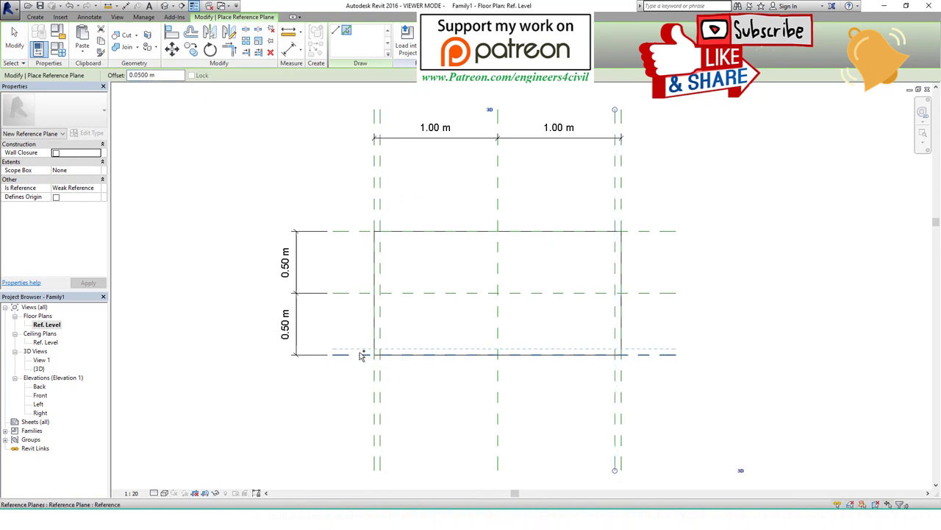
left_click(363, 237)
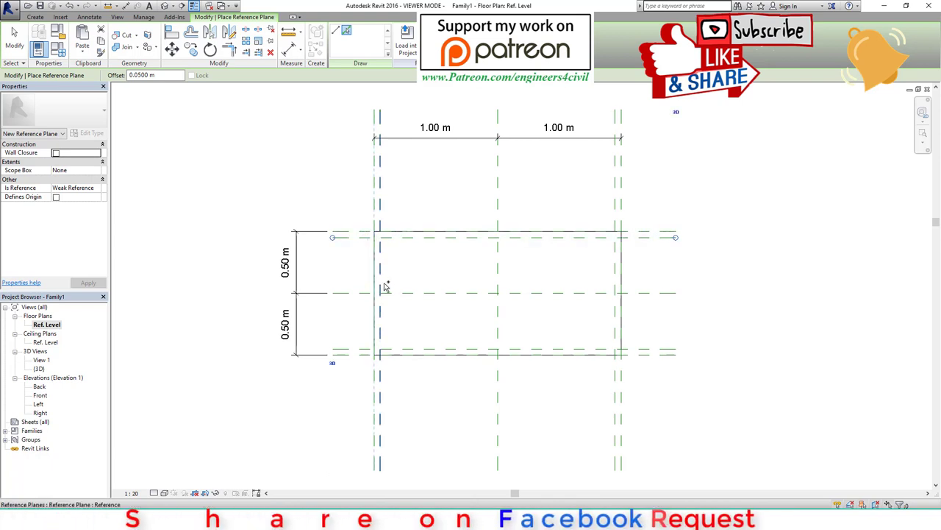
left_click(14, 36)
left_click(35, 16)
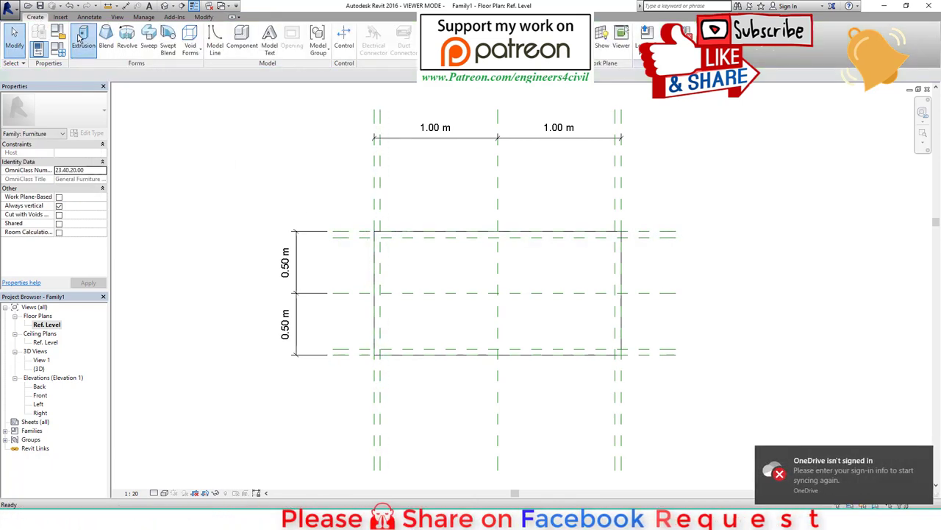
Sketch four 0.05 m square leg profiles at the inset plane corners and finish the extrusion
left_click(79, 38)
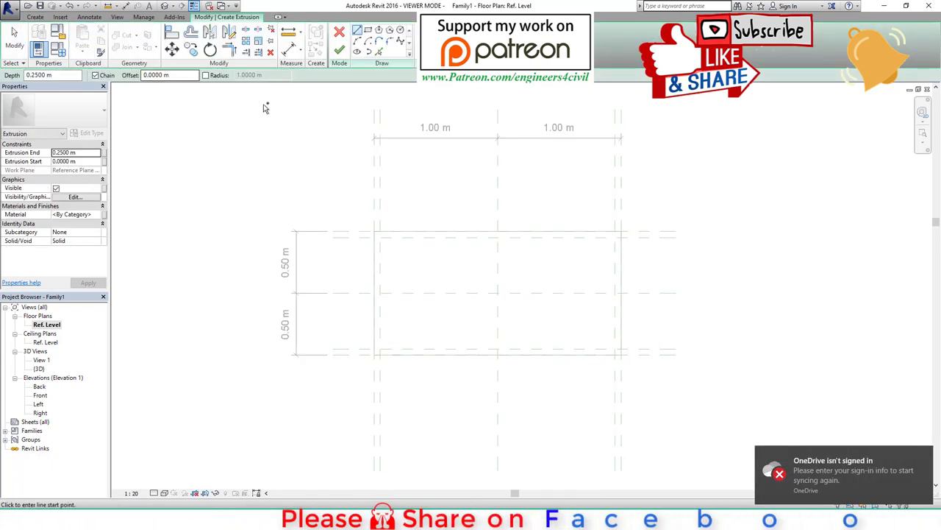
scroll(375, 239, "up", 2)
left_click(375, 225)
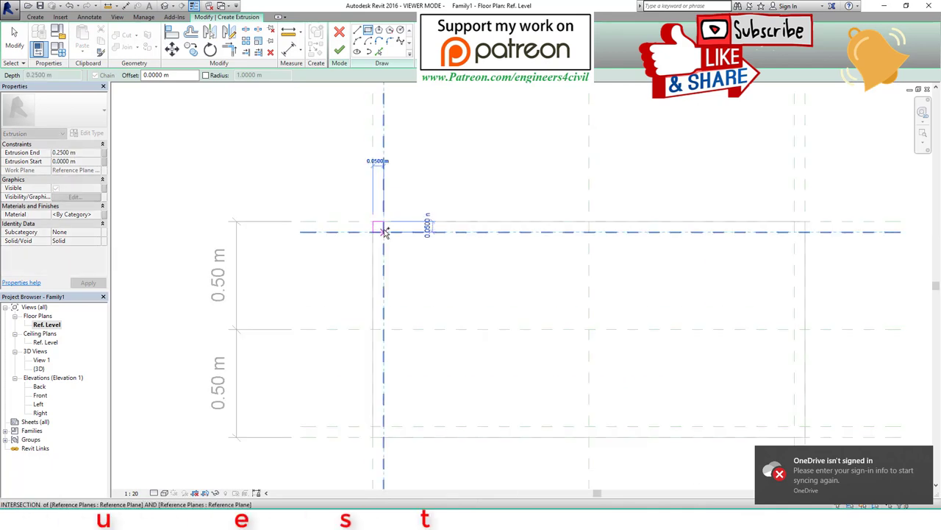
left_click(795, 224)
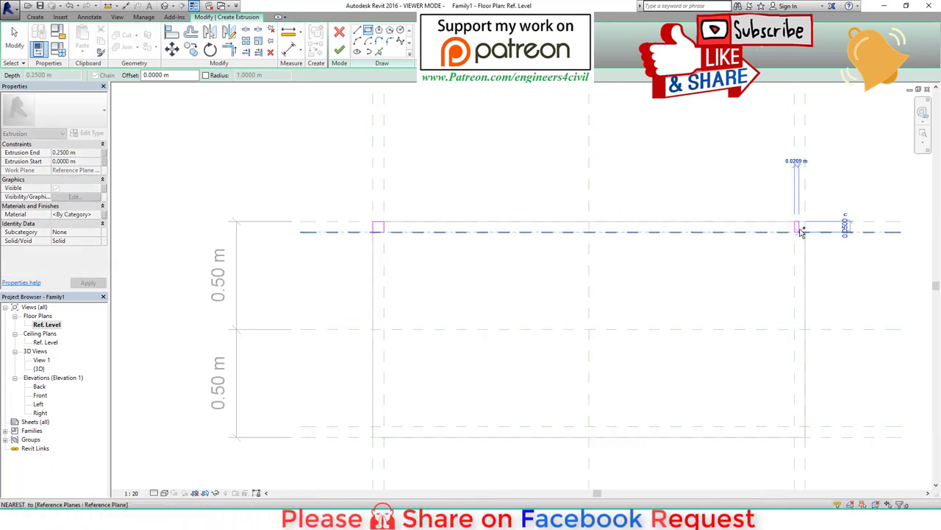
key("Escape")
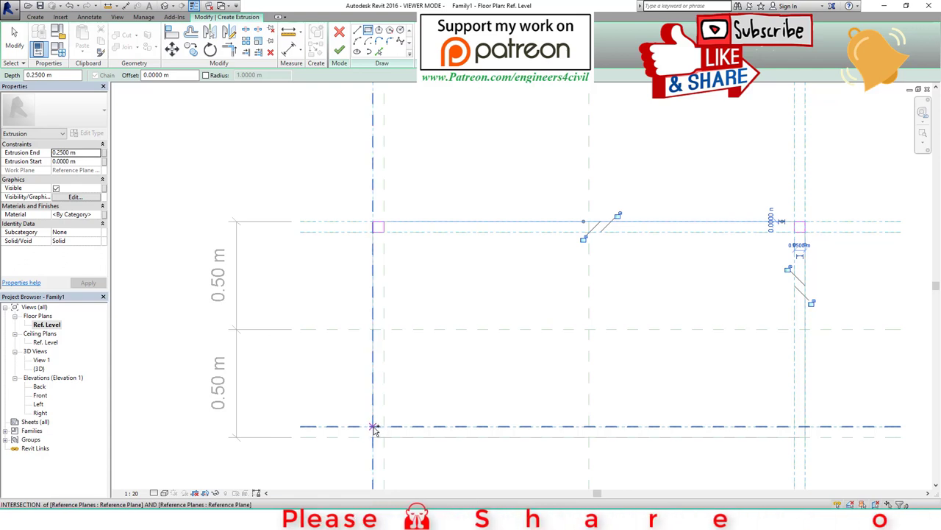
left_click(375, 434)
left_click(380, 436)
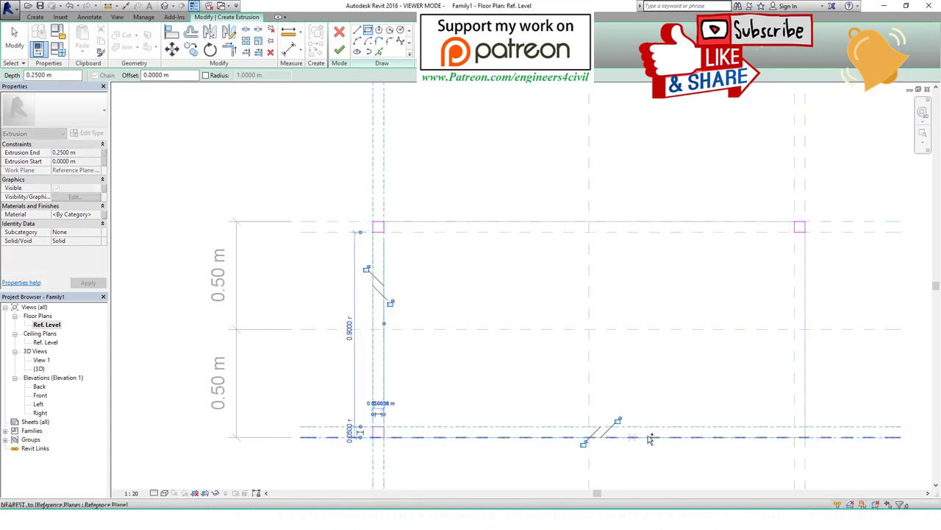
key("ctrl+z")
left_click(796, 432)
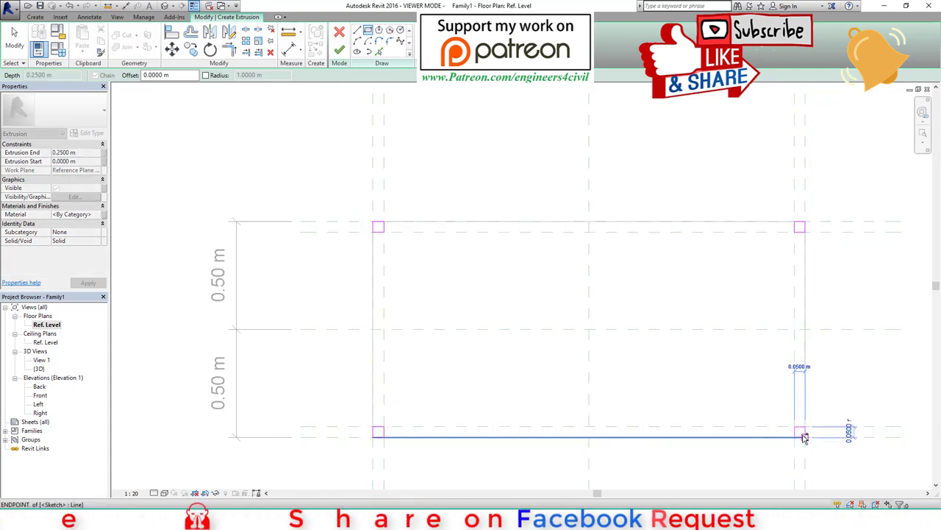
left_click(339, 50)
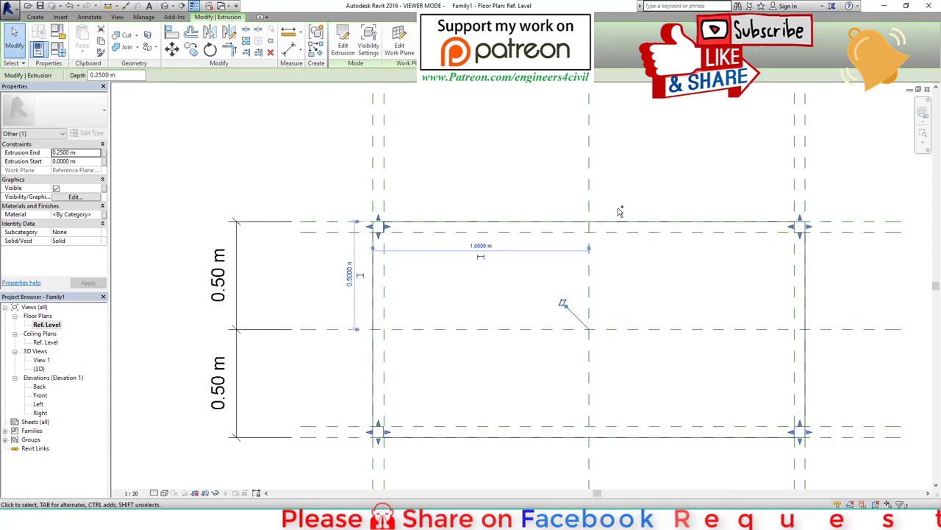
scroll(449, 272, "down", 2)
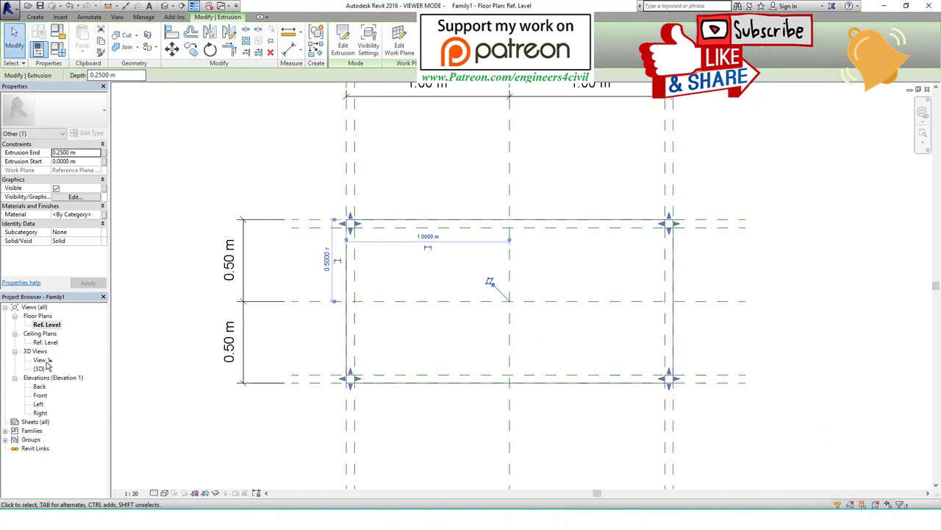
In the Right elevation, stretch the legs from Ref. Level up to the tabletop underside at -0.1 m
double_click(39, 412)
scroll(403, 220, "down", 2)
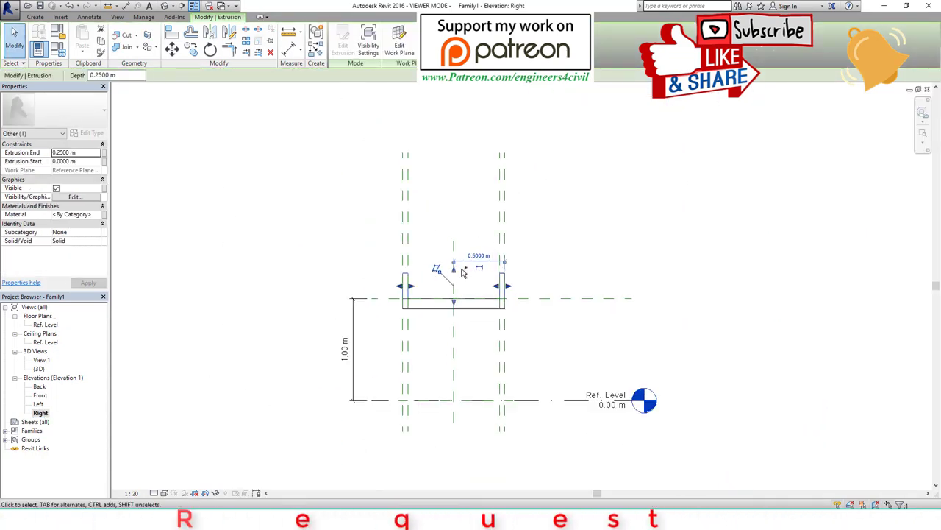
mouse_move(416, 218)
left_mouse_down()
mouse_move(421, 199)
mouse_move(416, 315)
left_mouse_up()
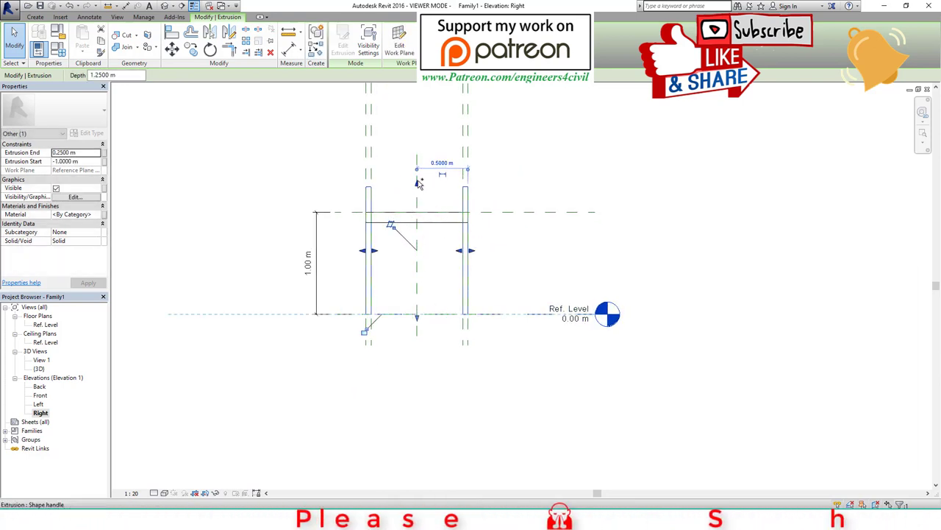
left_click_drag(418, 183, 418, 206)
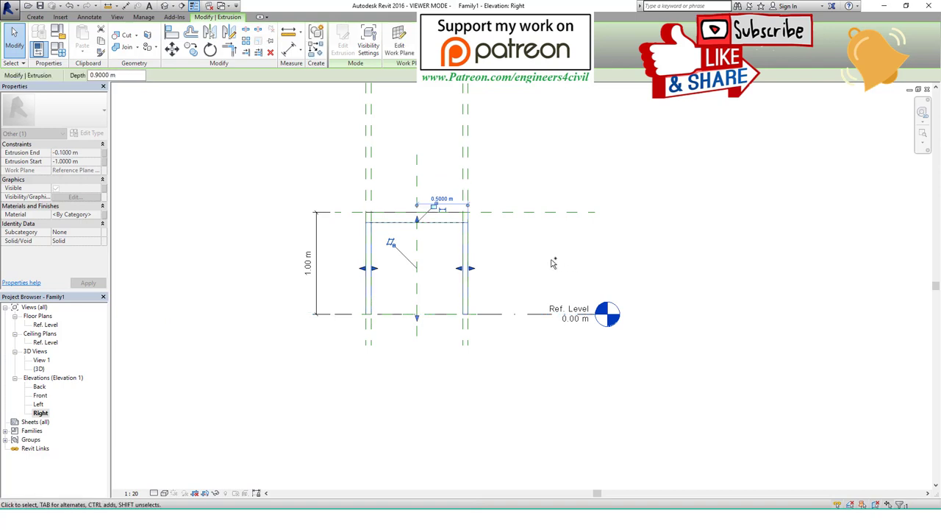
left_click(289, 233)
Join the tabletop geometry with the legs in the 3D view
left_click(163, 7)
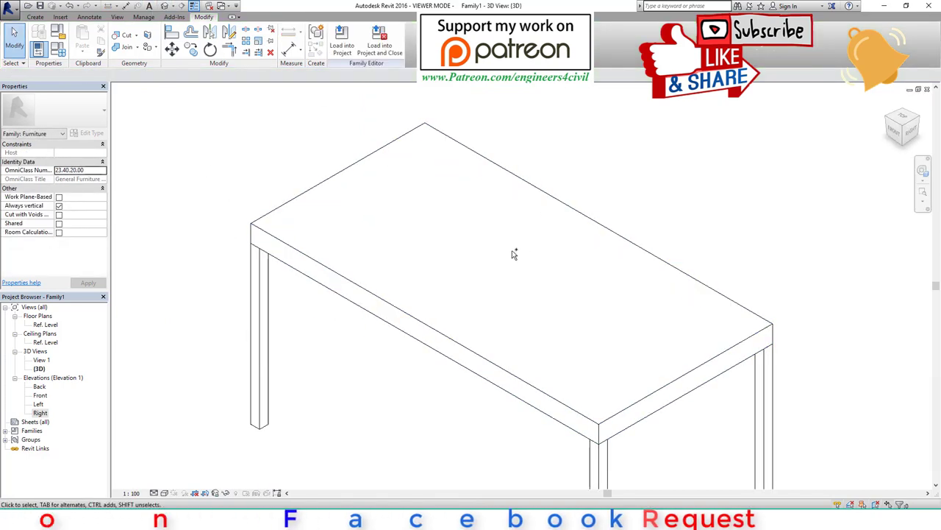
mouse_move(405, 242)
middle_mouse_down("shift")
mouse_move(370, 210)
mouse_move(443, 264)
mouse_move(359, 238)
middle_mouse_up("shift")
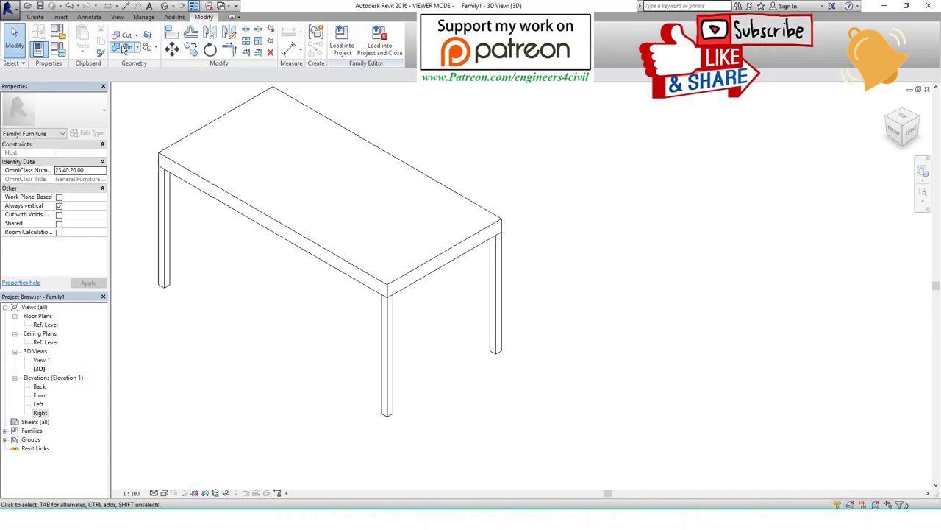
left_click(390, 286)
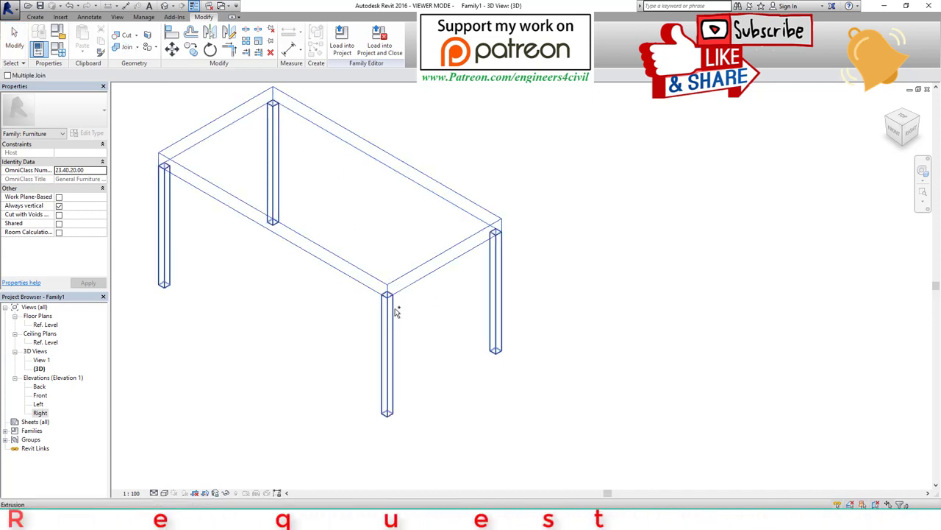
left_click(393, 309)
key("Escape")
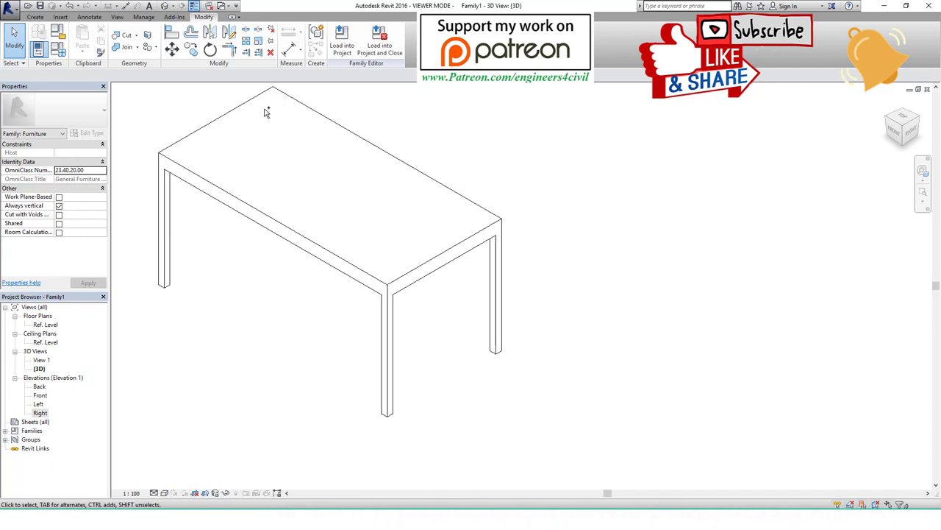
Return to the Ref. Level floor plan and recentre the view on the table
mouse_move(350, 241)
left_mouse_down()
mouse_move(414, 233)
mouse_move(383, 181)
mouse_move(262, 107)
left_mouse_up()
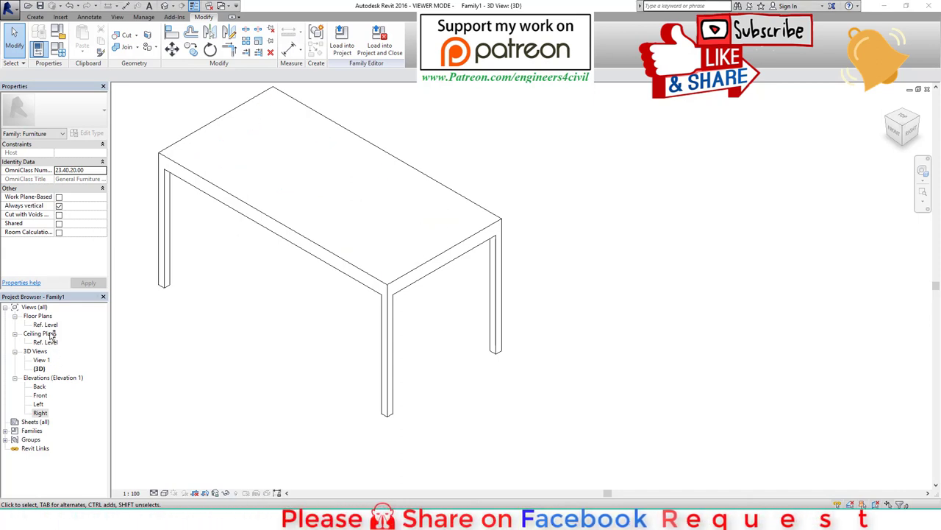
double_click(46, 324)
middle_click_drag(394, 259, 316, 219)
Draw a 1.9 m × 0.9 m void extrusion rectangle on the 0.05 m inset planes and finish it
left_click(38, 18)
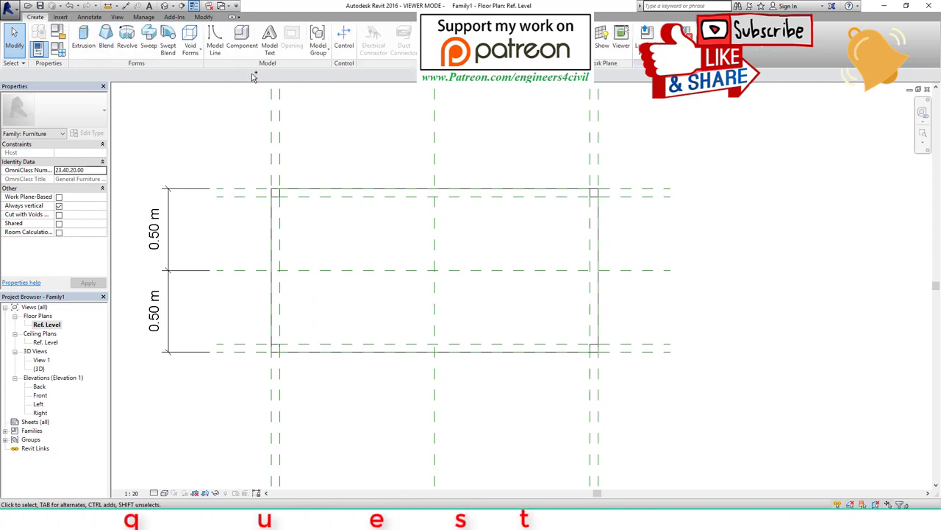
left_click(196, 38)
left_click(213, 71)
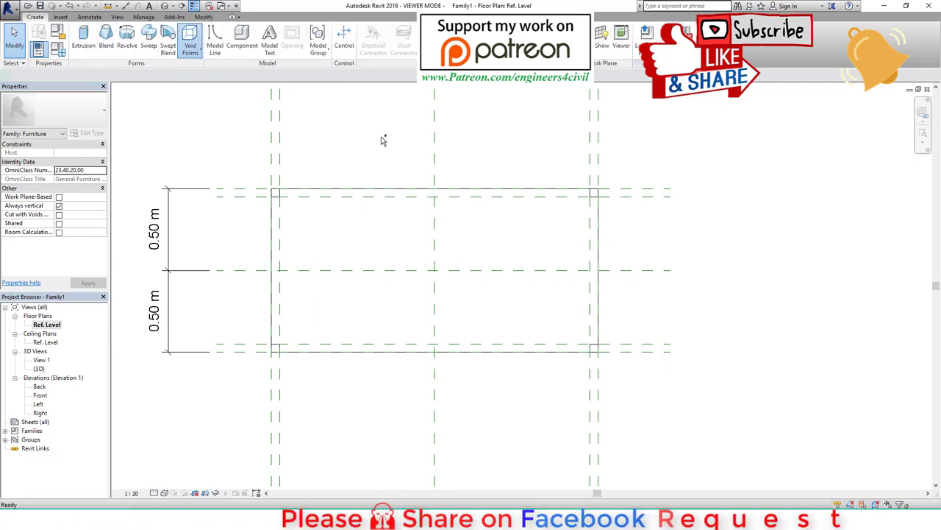
left_click(280, 196)
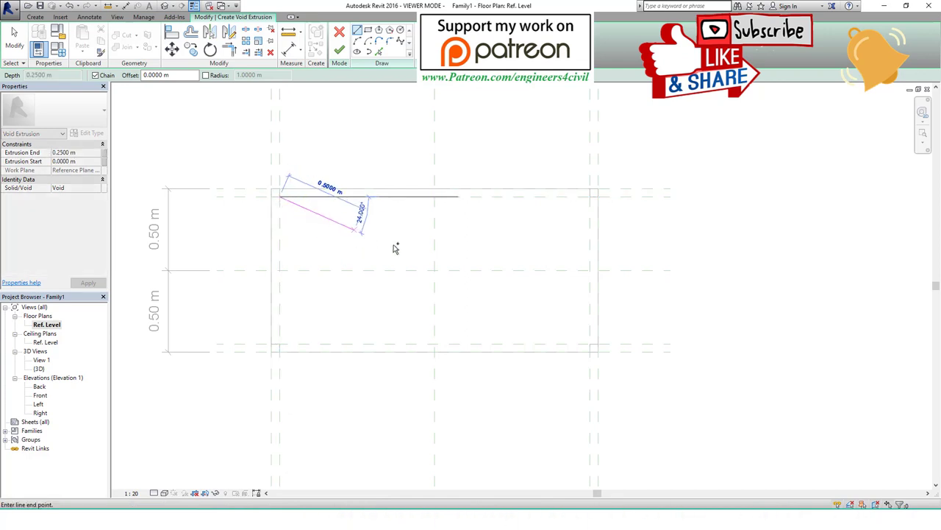
left_click(368, 30)
left_click(279, 196)
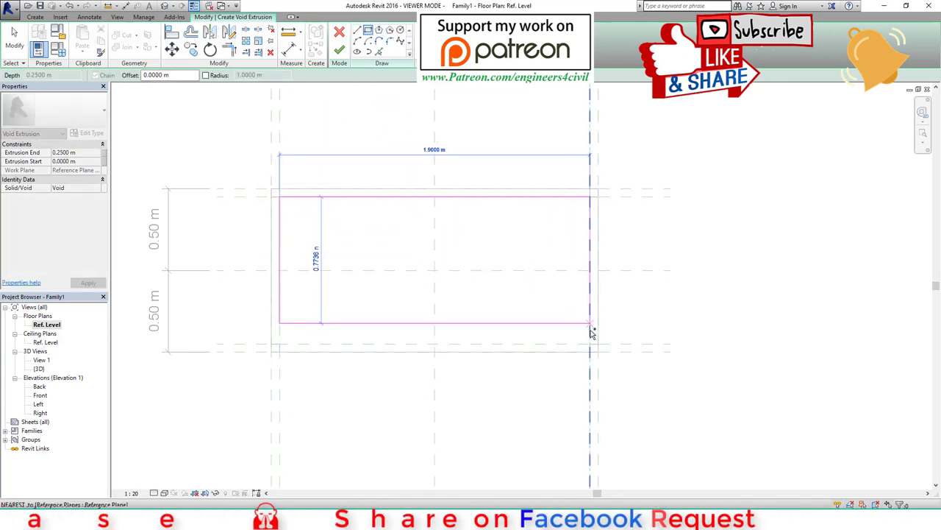
left_click(591, 344)
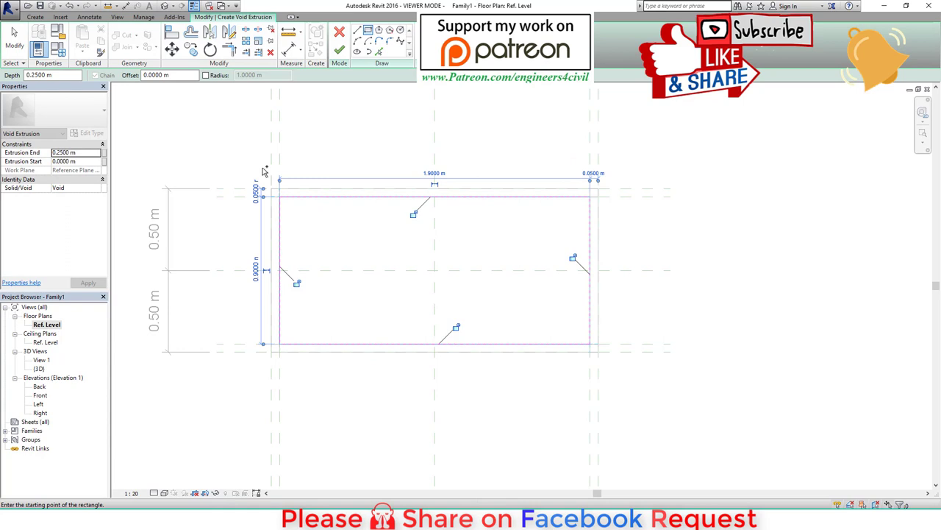
left_click(339, 50)
In the Right elevation, set the void to run from -0.1 m to 0, hollowing the tabletop into a rim
double_click(39, 413)
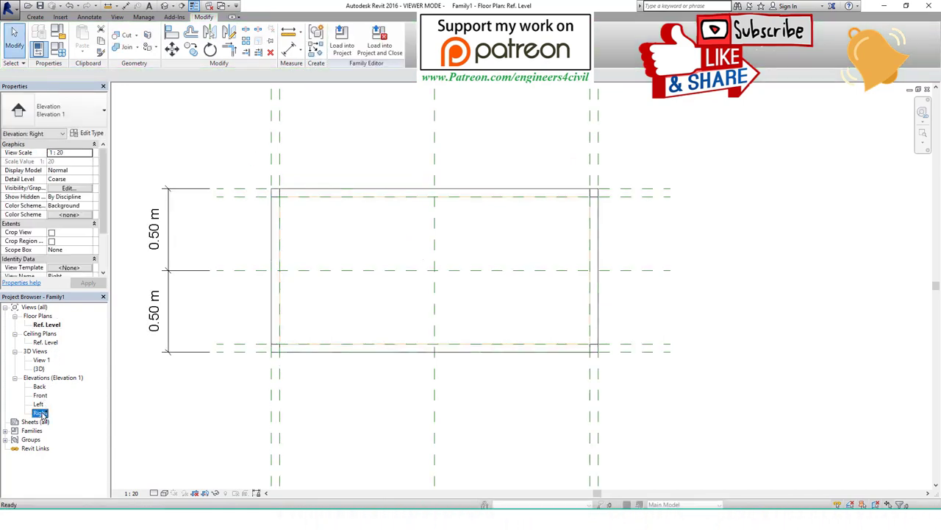
scroll(438, 205, "up", 1)
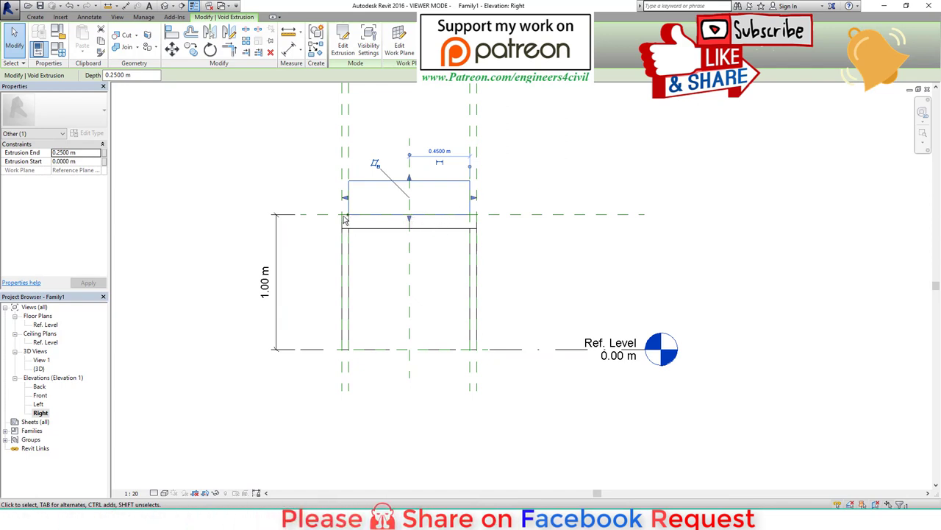
left_click_drag(345, 229, 426, 232)
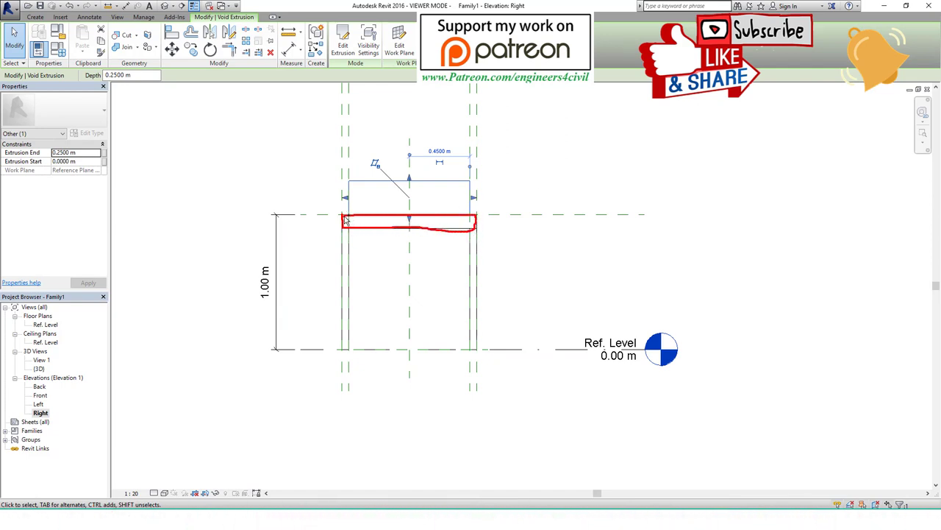
mouse_move(353, 193)
left_mouse_down()
mouse_move(397, 180)
mouse_move(452, 184)
left_mouse_up()
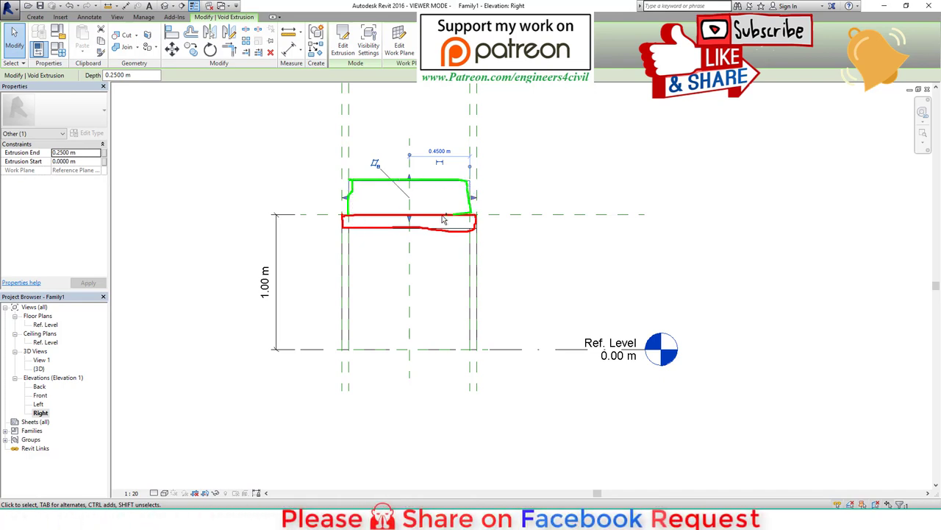
left_click_drag(444, 219, 350, 215)
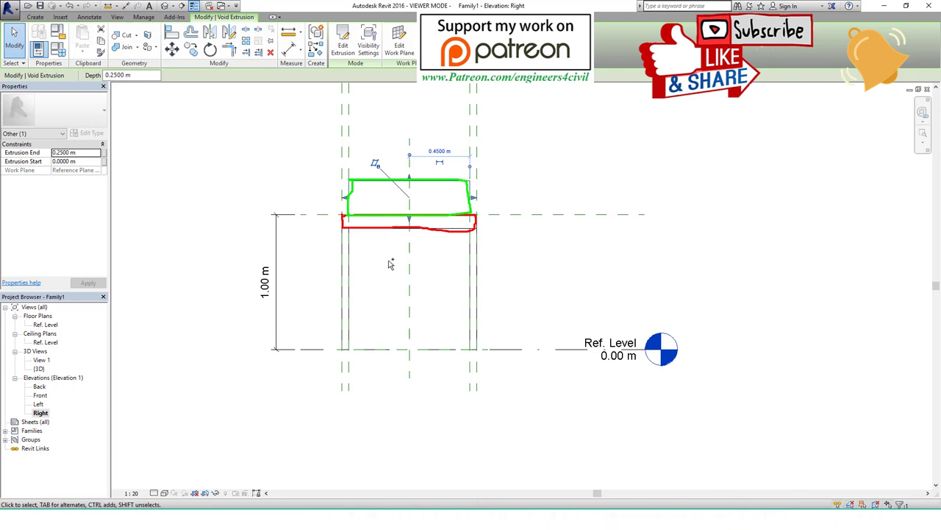
key("Escape")
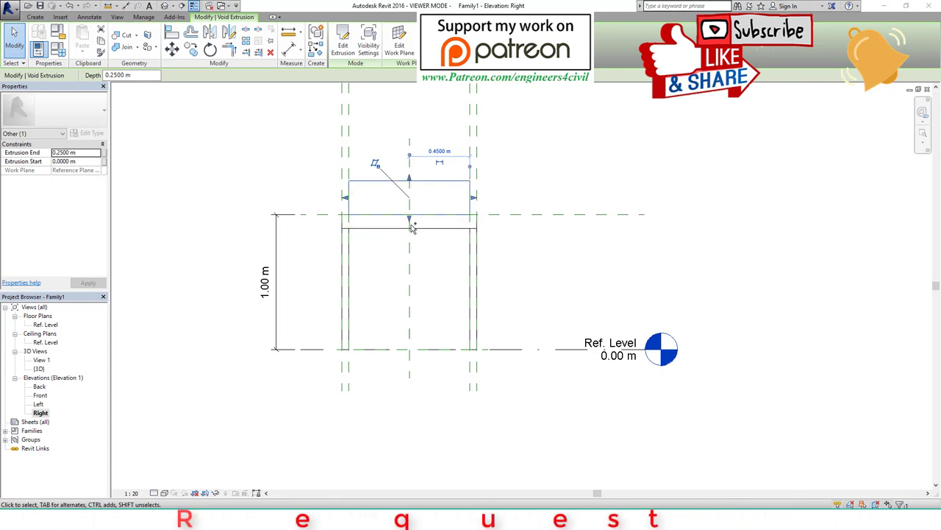
left_click_drag(408, 223, 408, 234)
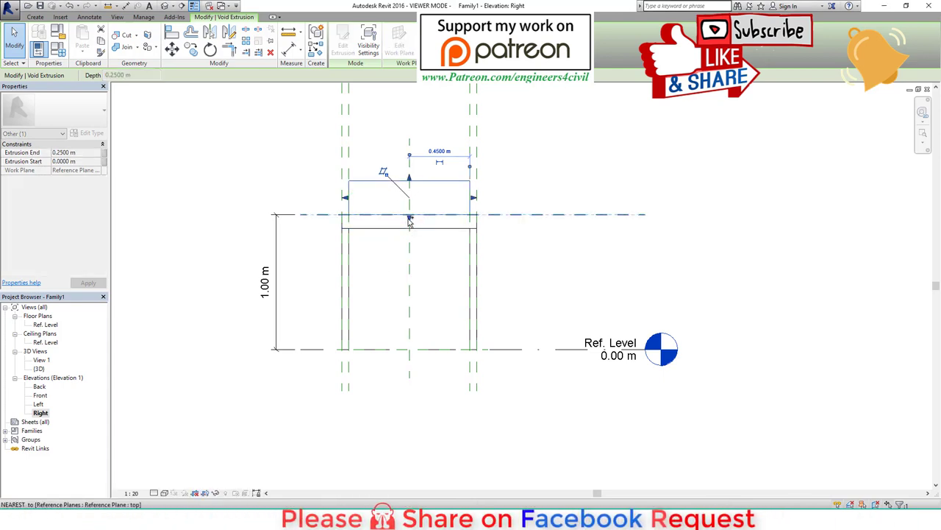
left_click_drag(410, 181, 409, 215)
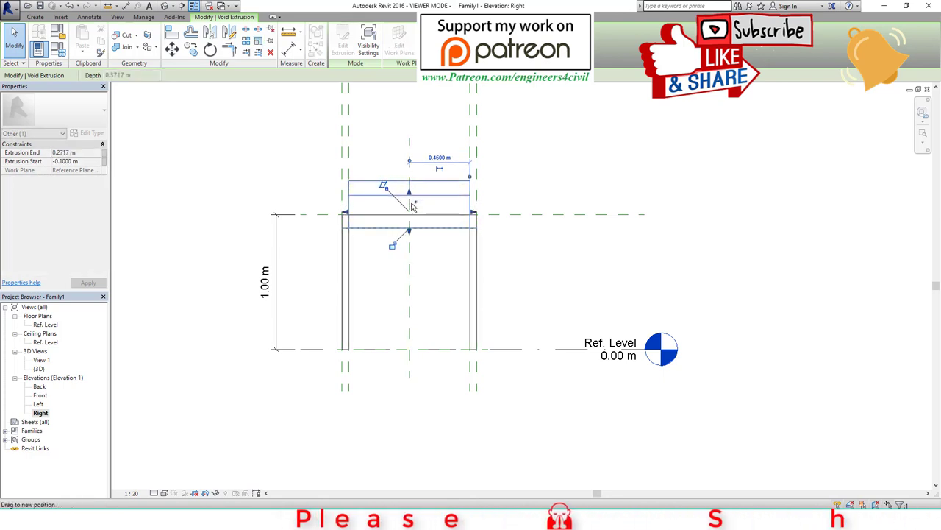
left_click(167, 6)
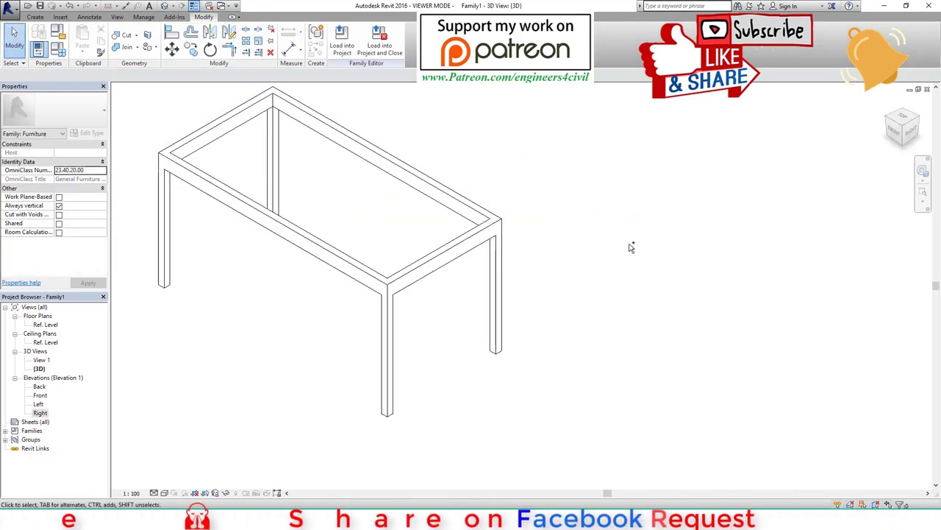
Extrude a solid panel rectangle filling the opening inside the frame on the Ref. Level plan
double_click(46, 325)
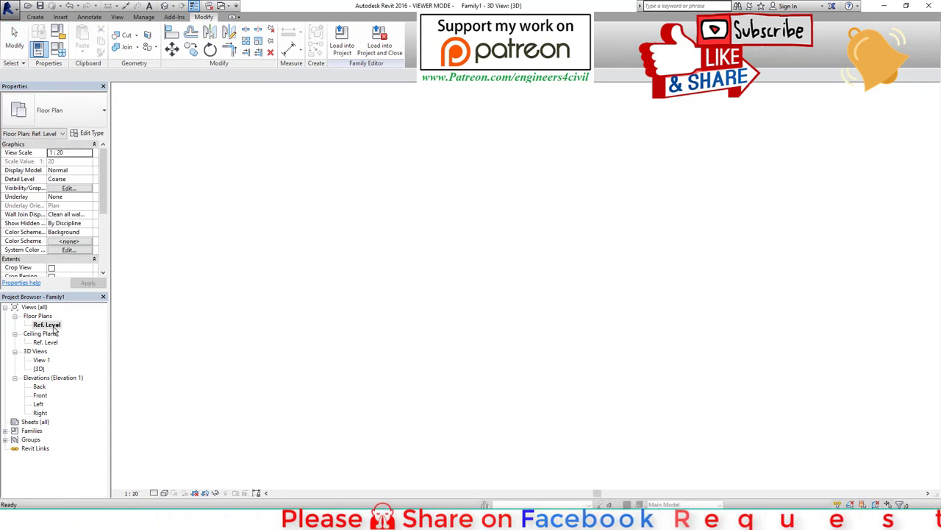
left_click(38, 18)
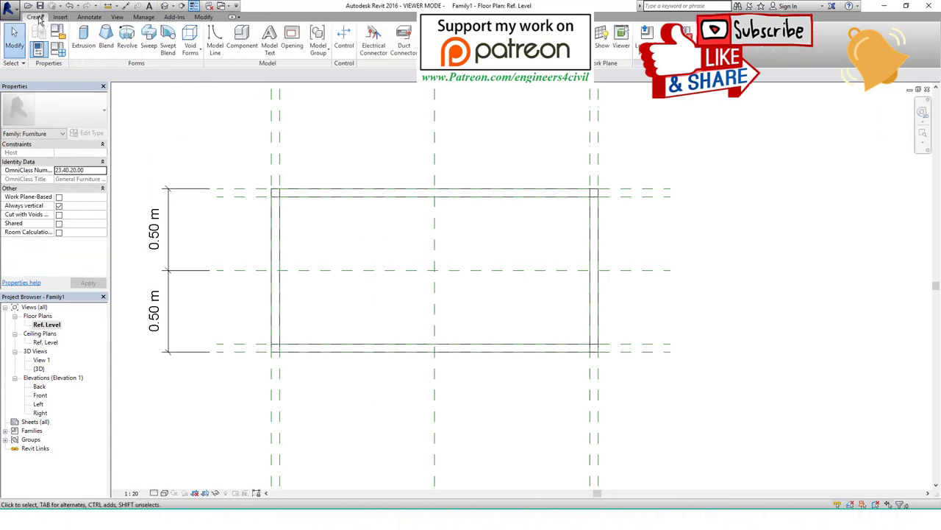
left_click(84, 36)
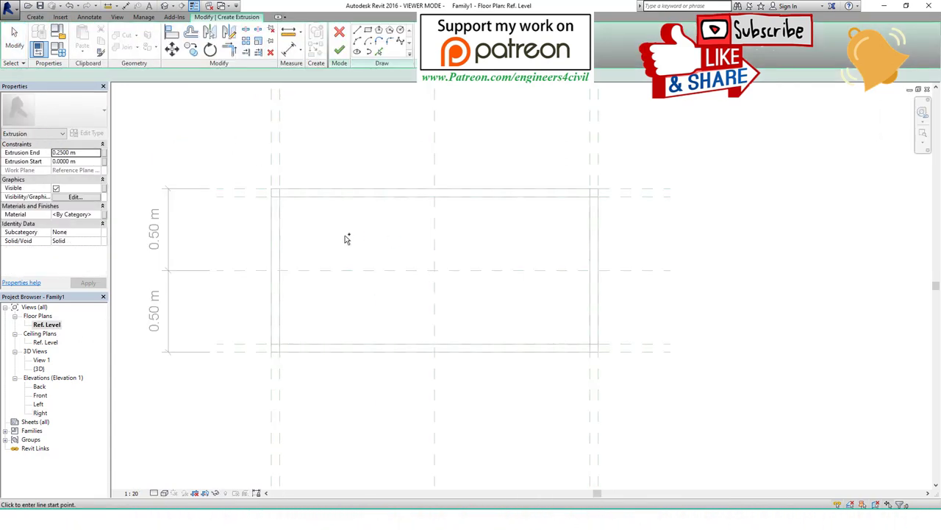
left_click(280, 196)
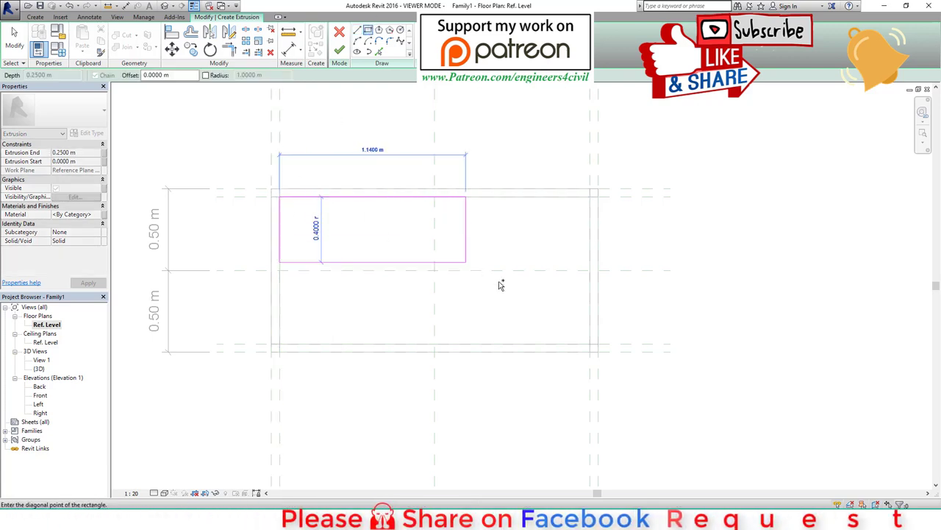
left_click(590, 343)
left_click(340, 50)
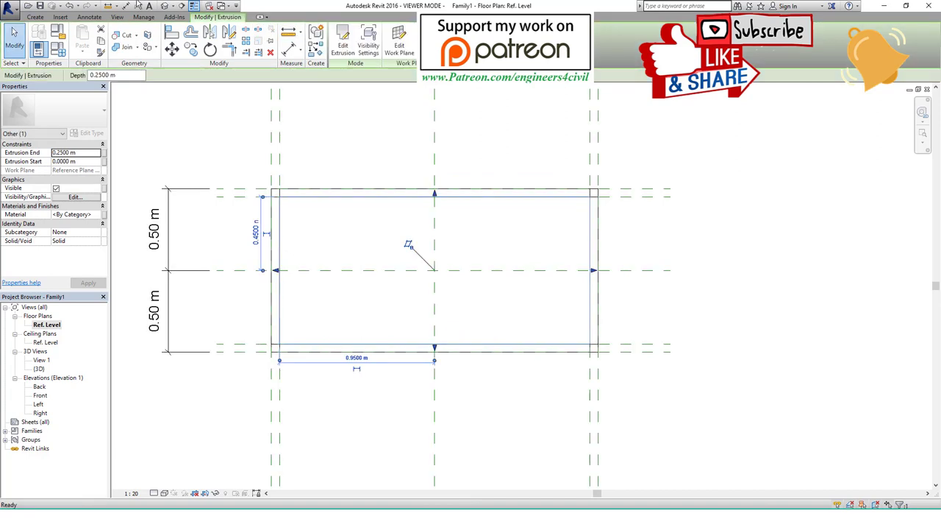
left_click(168, 6)
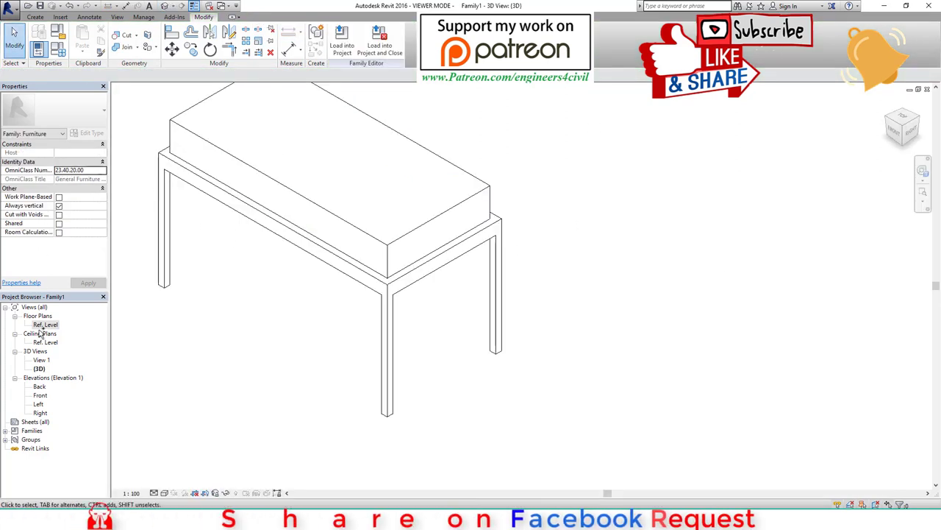
Adjust the panel's top and bottom in the Right elevation so it sits within the frame
double_click(44, 413)
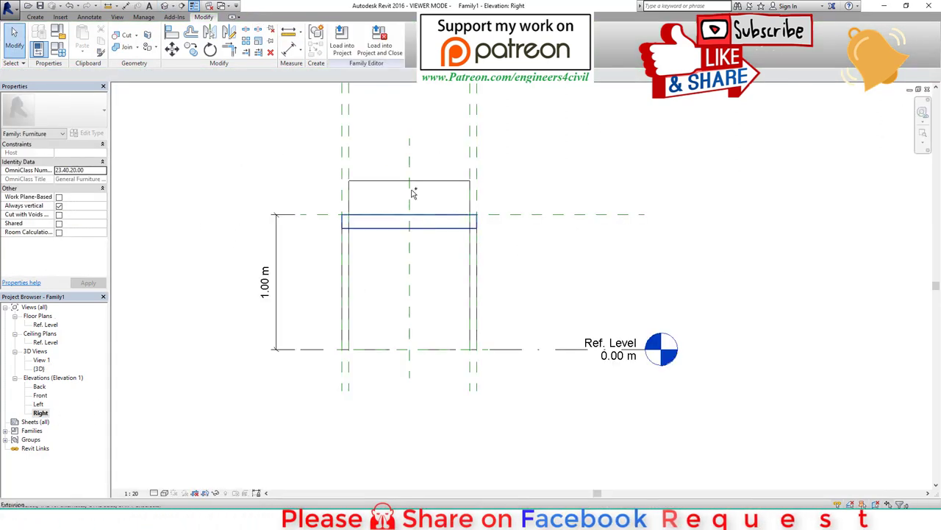
left_click(424, 218)
left_click_drag(409, 218, 410, 224)
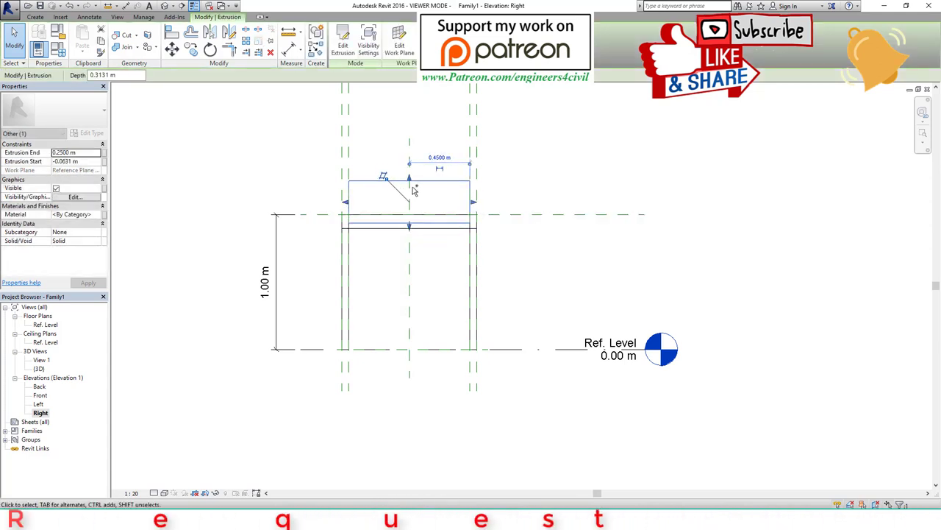
left_click_drag(412, 227, 412, 214)
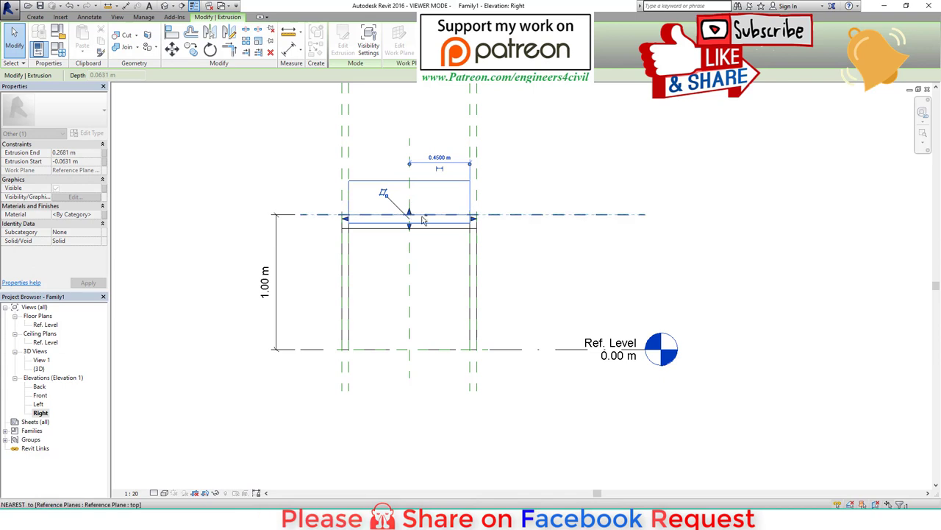
key("Escape")
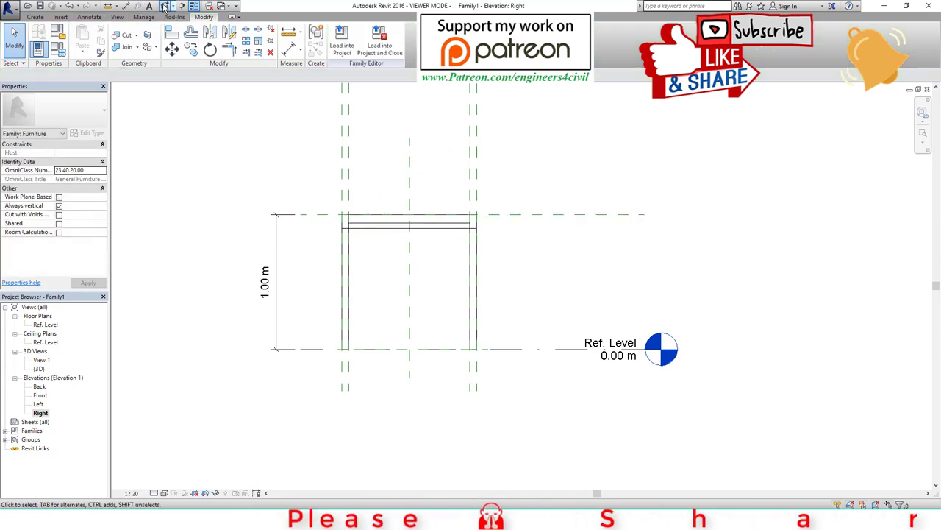
left_click(164, 6)
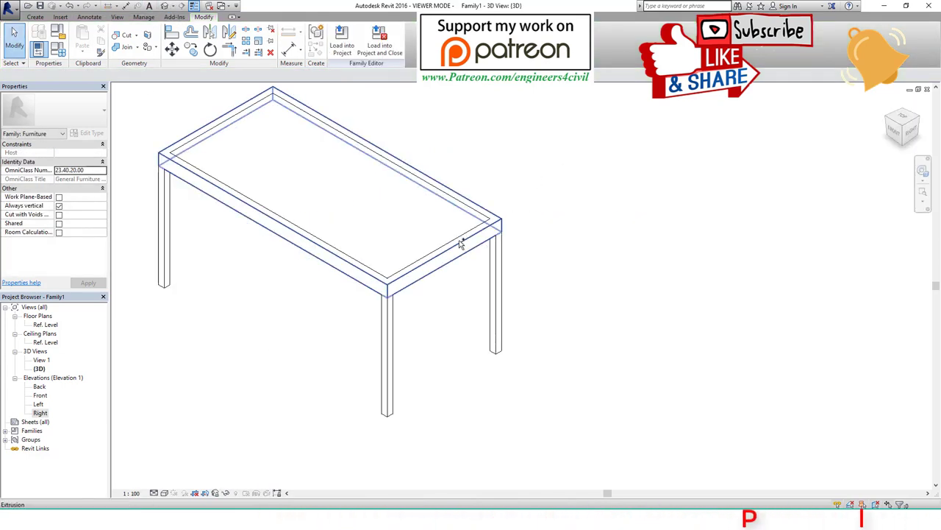
Set the inset panel's material to Glass
left_click(294, 111)
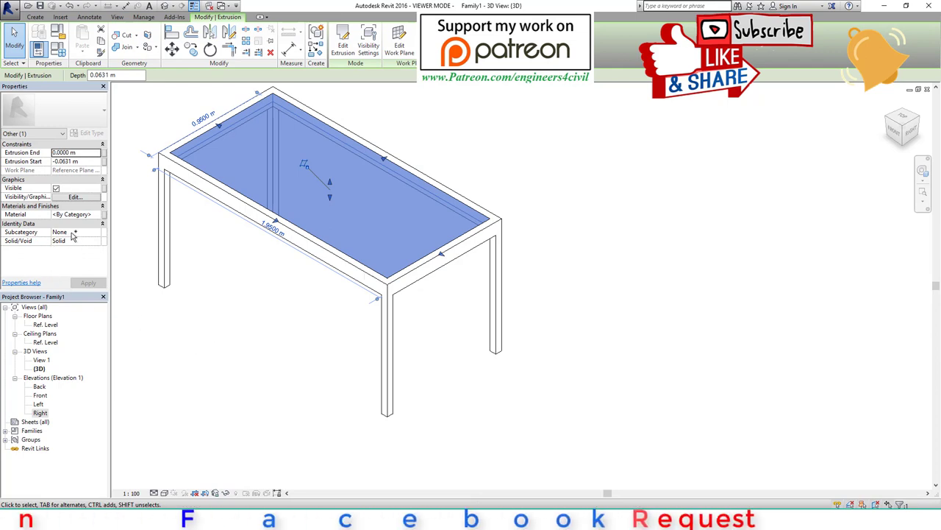
left_click(98, 215)
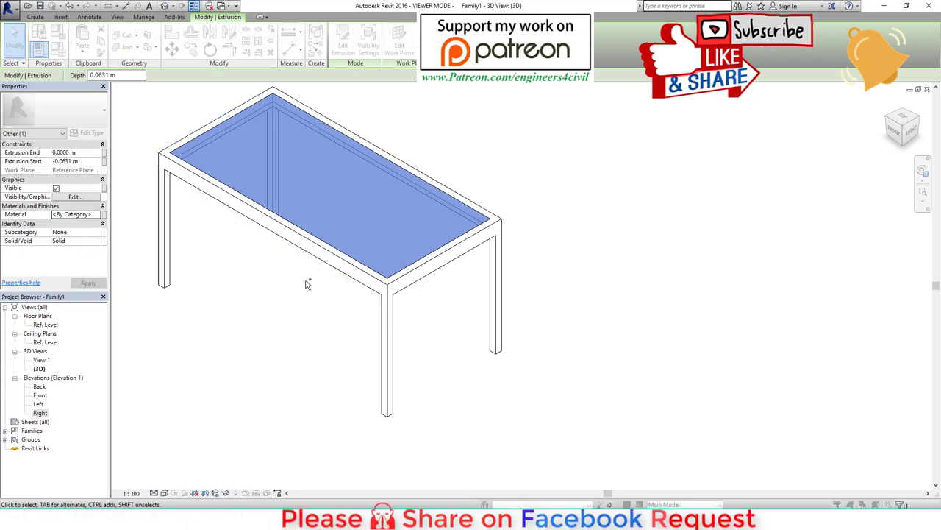
left_click(273, 266)
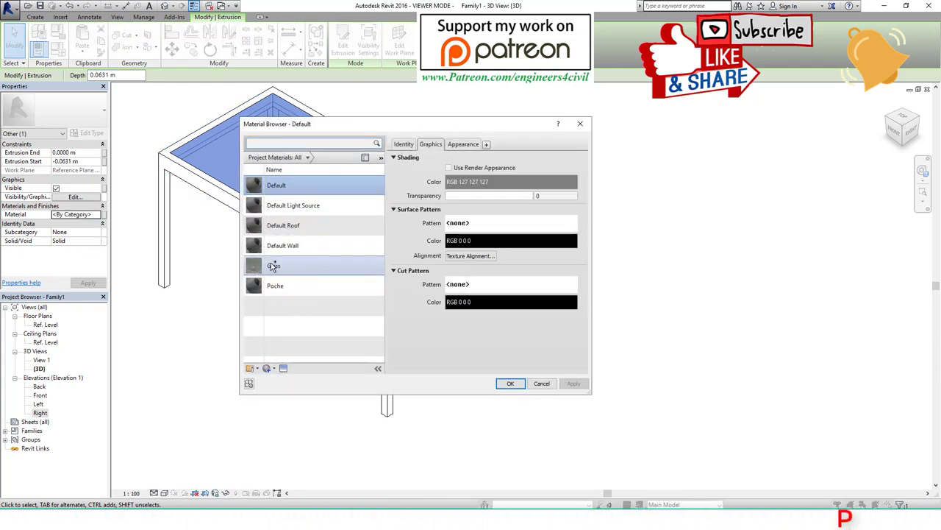
left_click(510, 383)
left_click(604, 360)
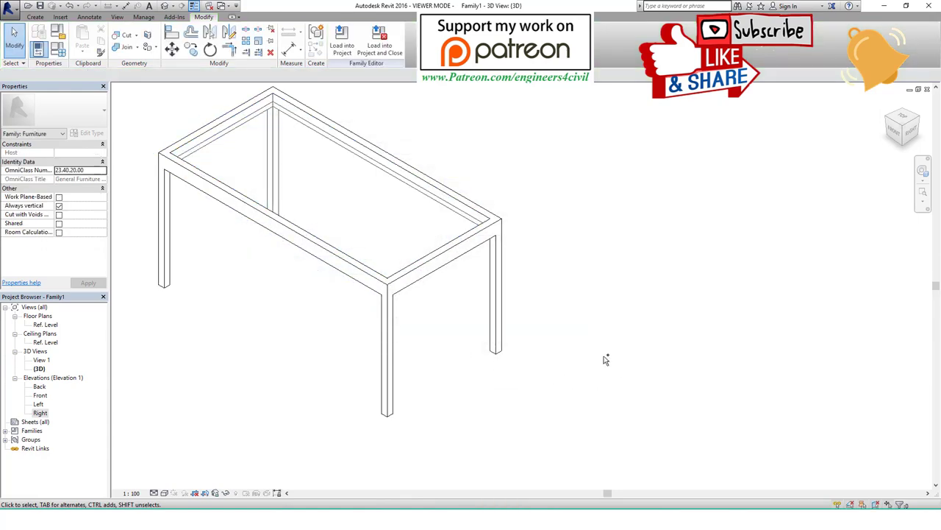
Switch the 3D view to the Shaded visual style and orbit the table
left_click(163, 492)
left_click(254, 459)
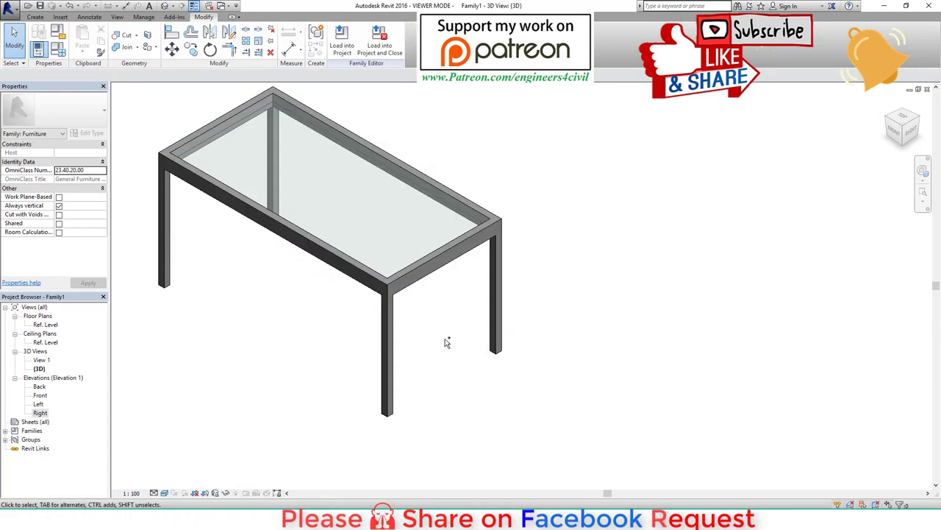
mouse_move(446, 342)
middle_mouse_down("shift")
mouse_move(307, 346)
mouse_move(381, 292)
mouse_move(326, 395)
middle_mouse_up("shift")
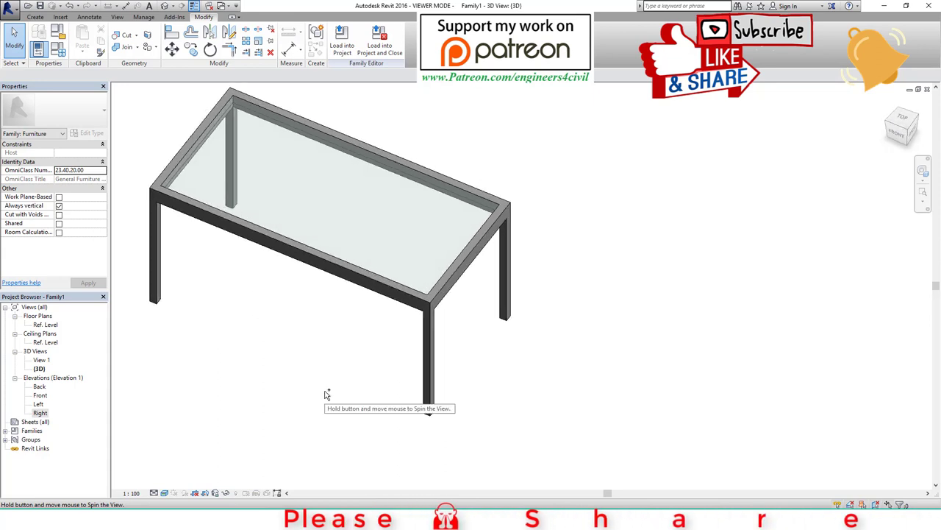
left_click(155, 307)
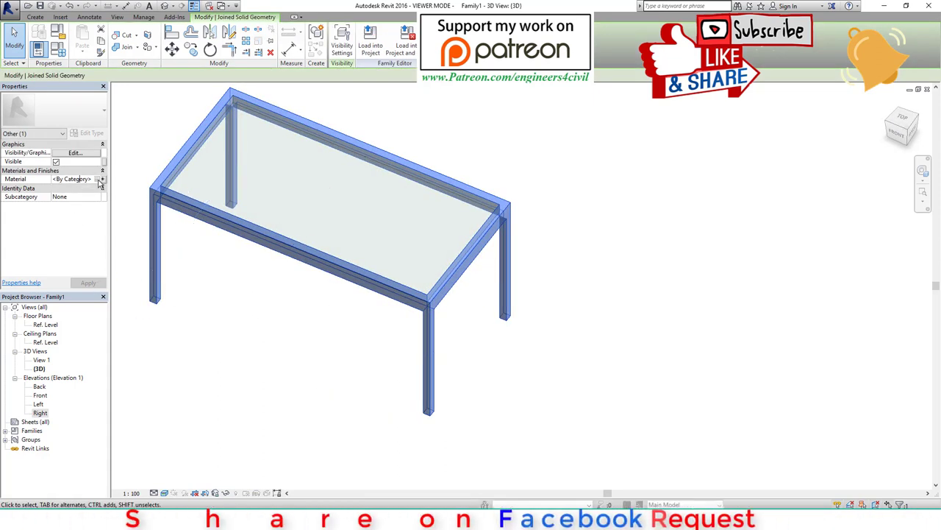
Give the frame's Default material the 12in Non-Uniform Soldier - Burgundy appearance
left_click(71, 179)
left_click(101, 178)
left_click(301, 186)
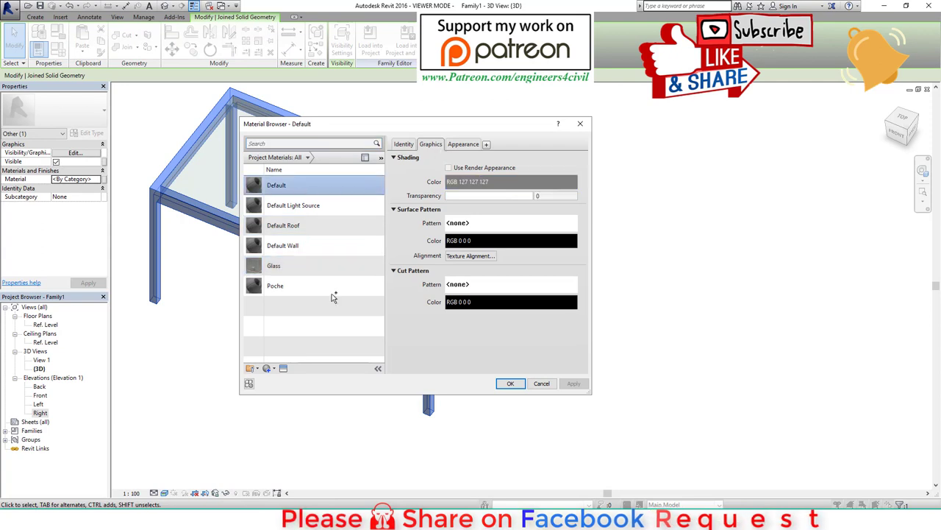
left_click(283, 368)
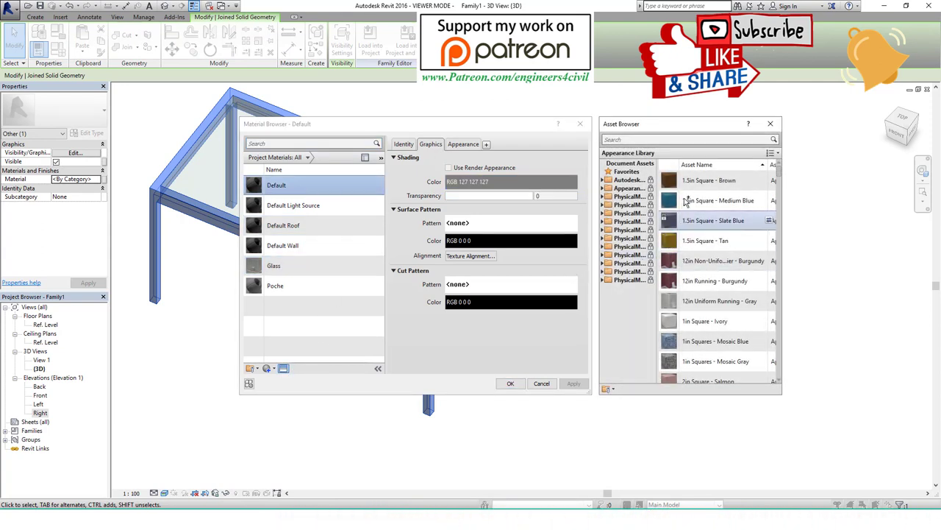
double_click(681, 263)
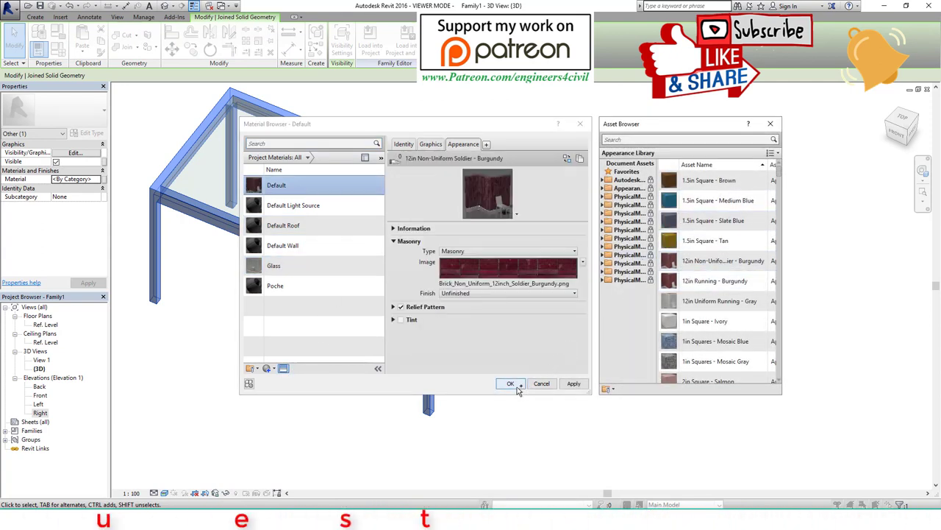
left_click(510, 383)
left_click(546, 382)
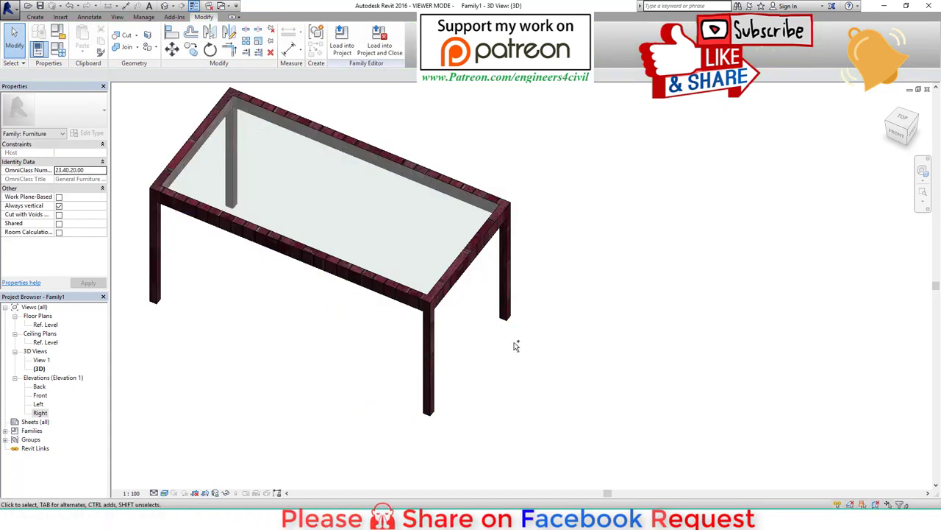
scroll(529, 353, "up", 1)
scroll(319, 265, "up", 1)
mouse_move(355, 324)
middle_mouse_down()
mouse_move(361, 306)
mouse_move(387, 370)
mouse_move(348, 193)
mouse_move(403, 286)
mouse_move(447, 247)
mouse_move(373, 317)
mouse_move(368, 337)
middle_mouse_up()
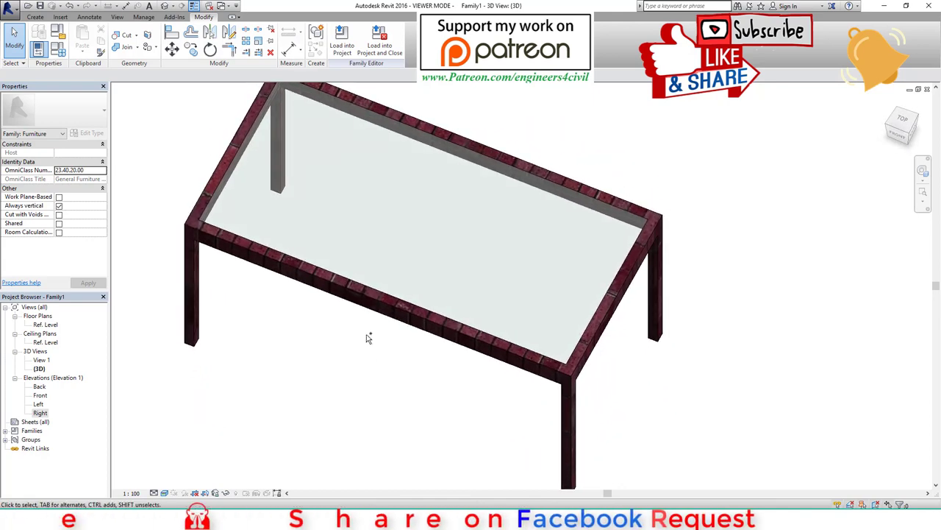
left_click(41, 18)
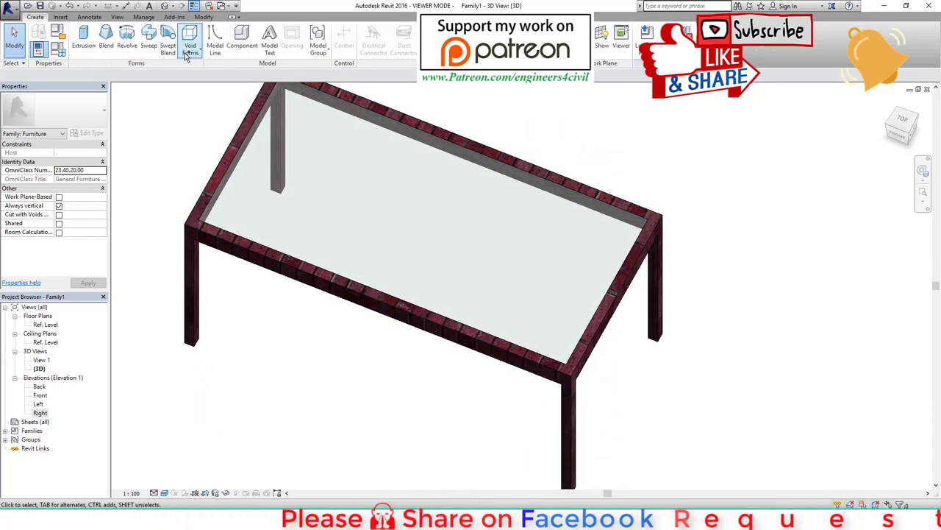
scroll(352, 160, "down", 2)
scroll(358, 177, "down", 2)
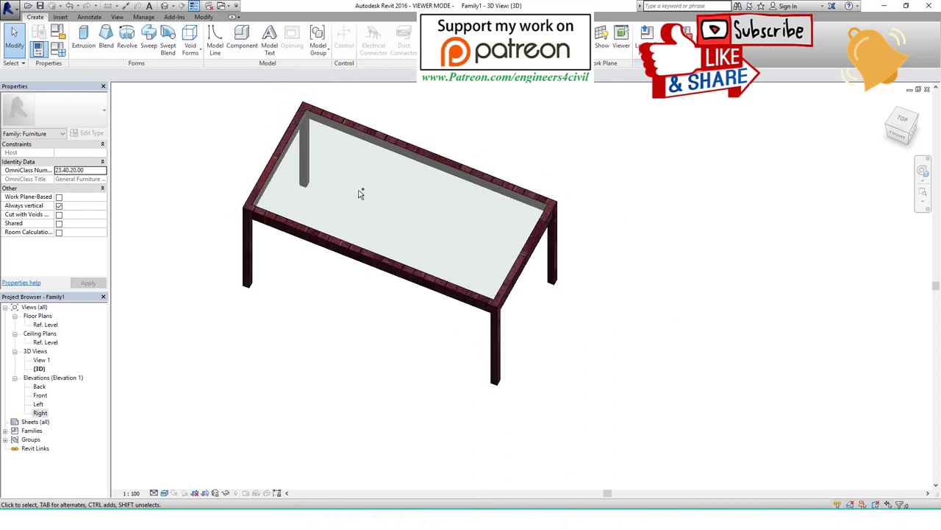
scroll(396, 233, "down", 1)
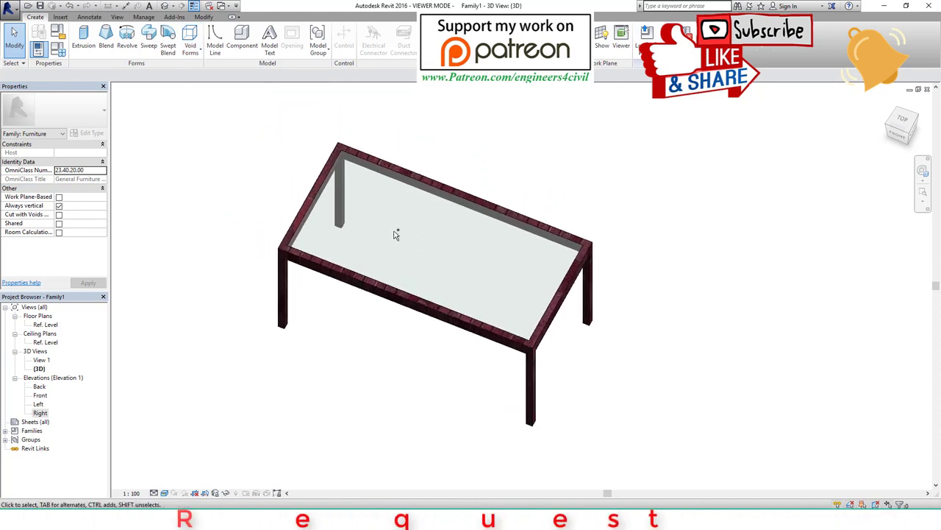